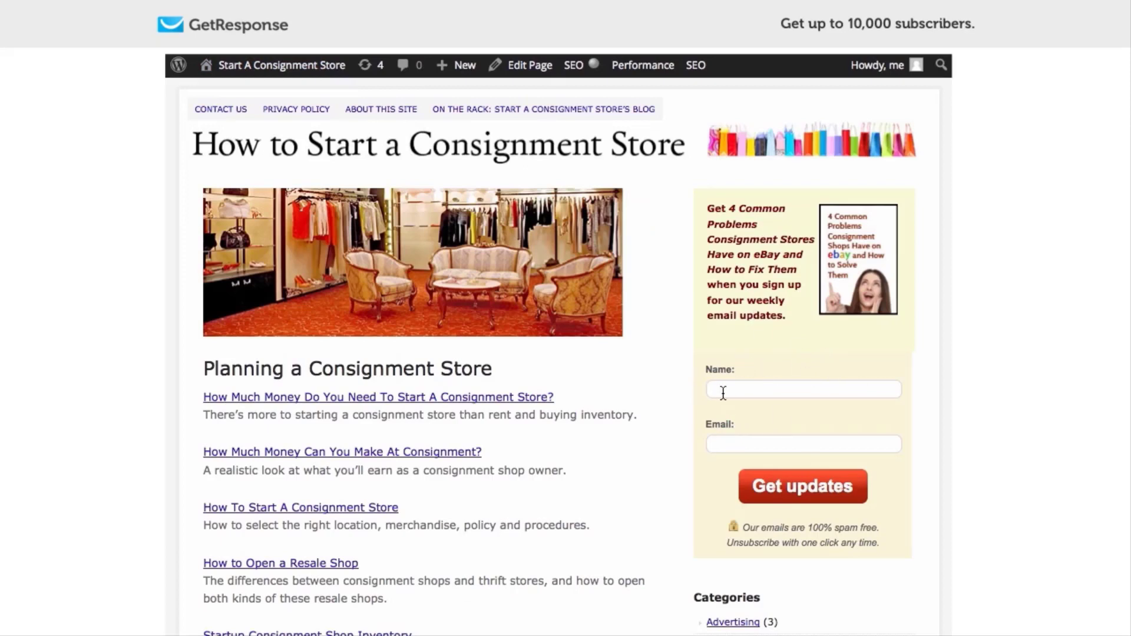
# - Place the cursor in the signup form's Name field, then switch to the GetResponse dashboard
pyautogui.click(723, 393)
pyautogui.moveTo(574, 65)
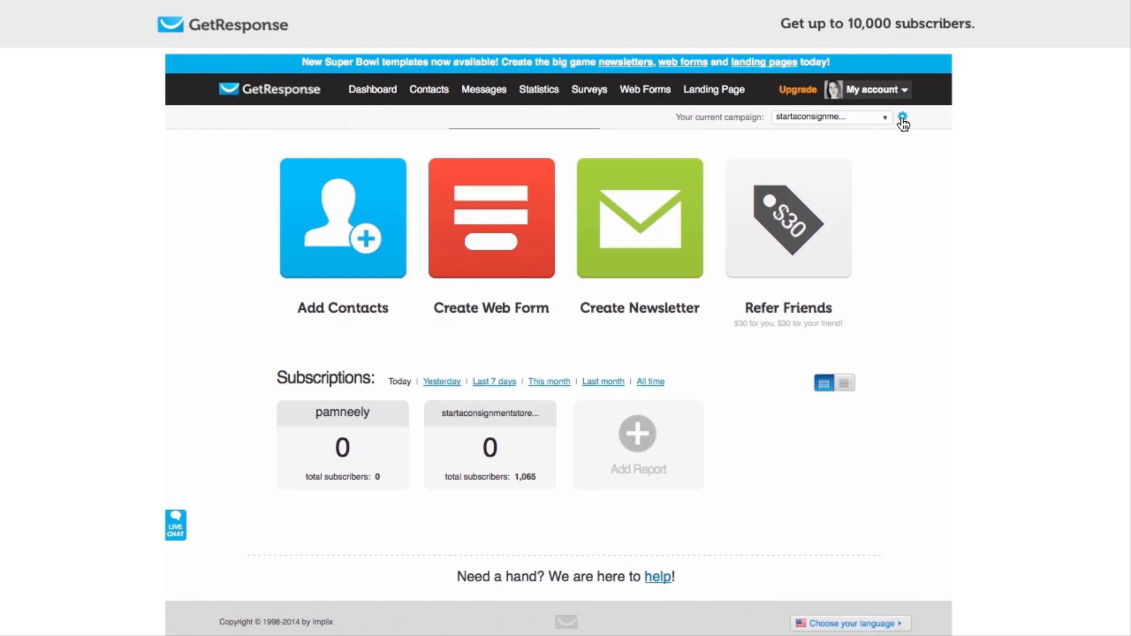
# - Open the campaign's Permission settings and review the sender and predefined subject options, trying Custom Subject
pyautogui.click(902, 119)
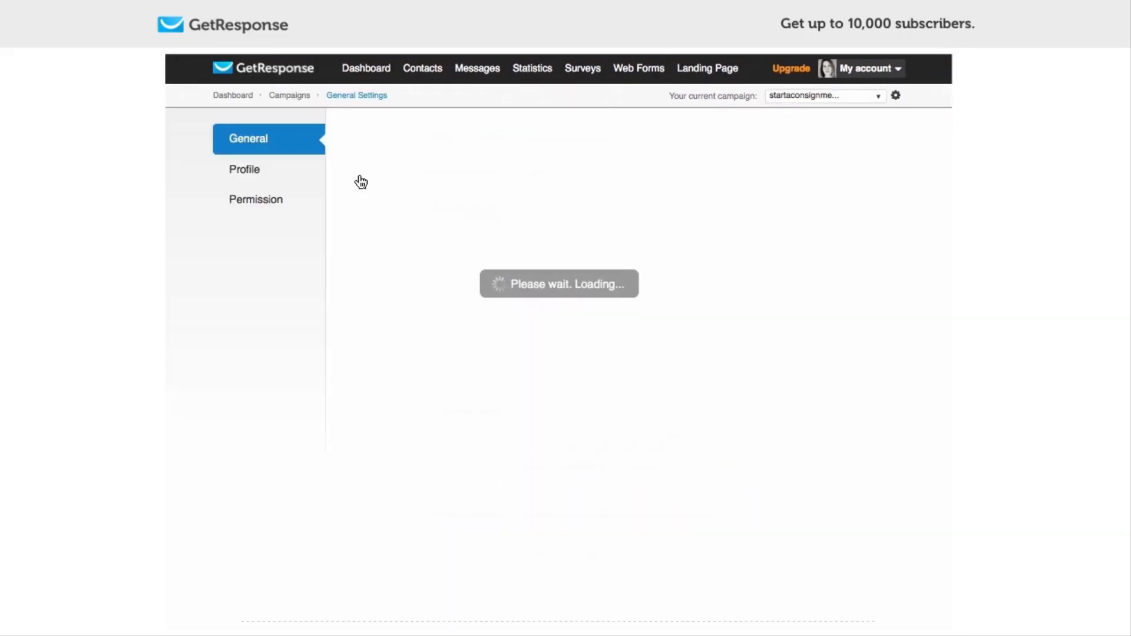
pyautogui.click(233, 203)
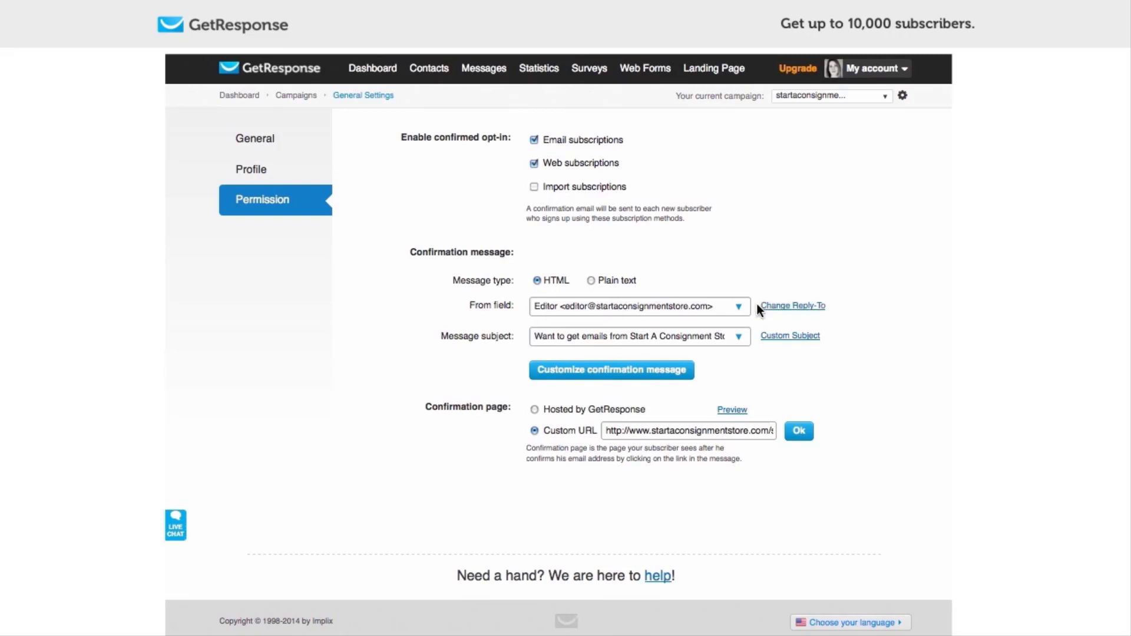
pyautogui.click(737, 307)
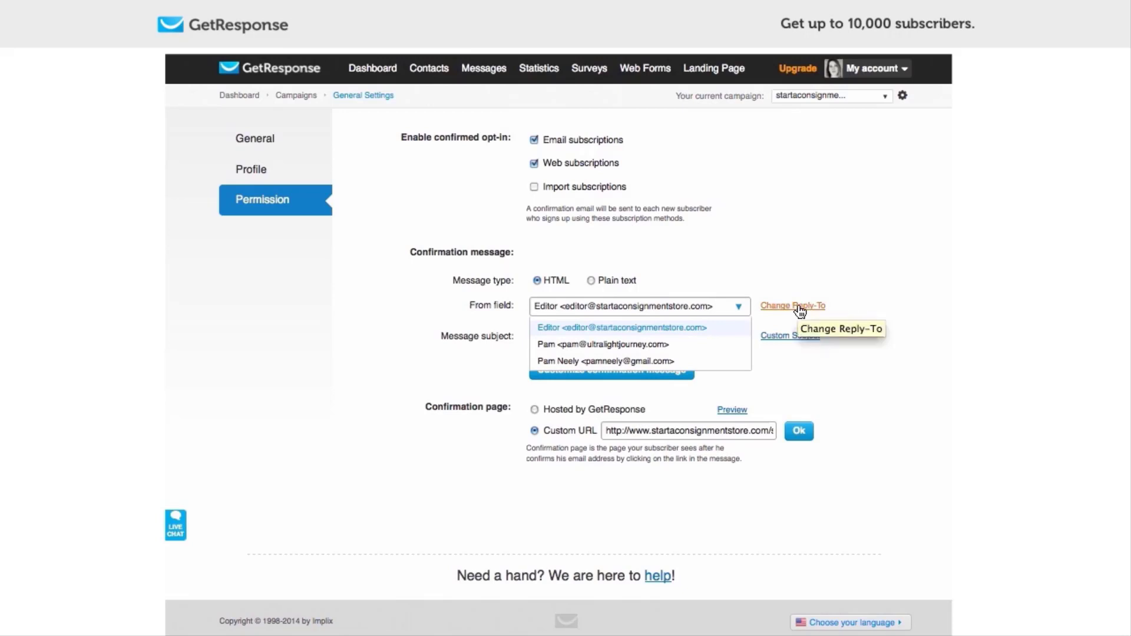
pyautogui.click(814, 274)
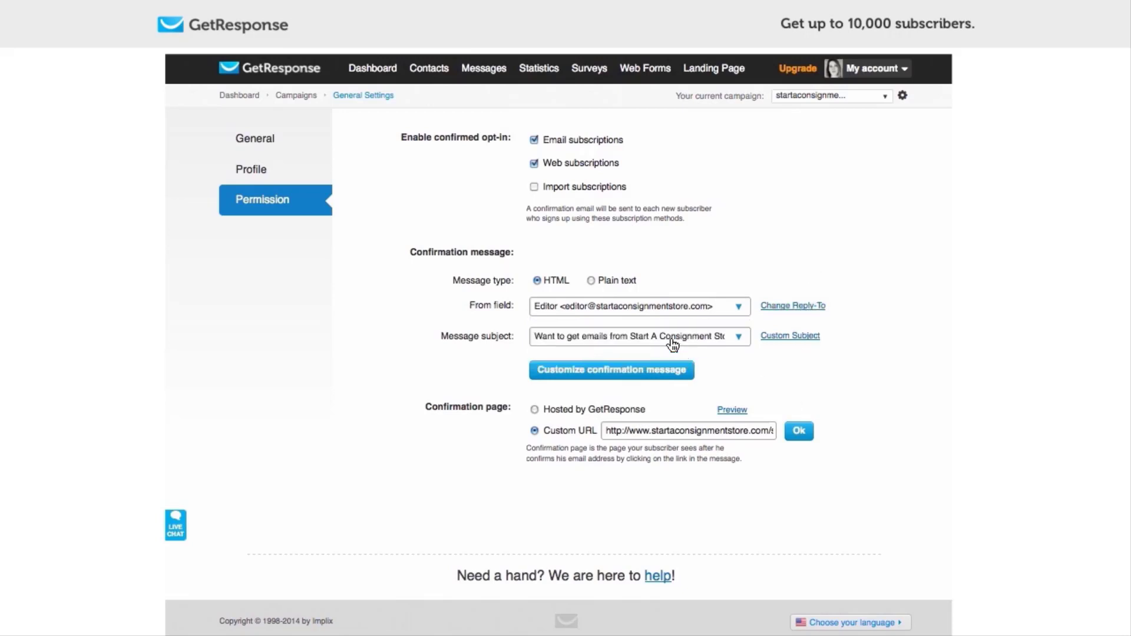
pyautogui.click(738, 340)
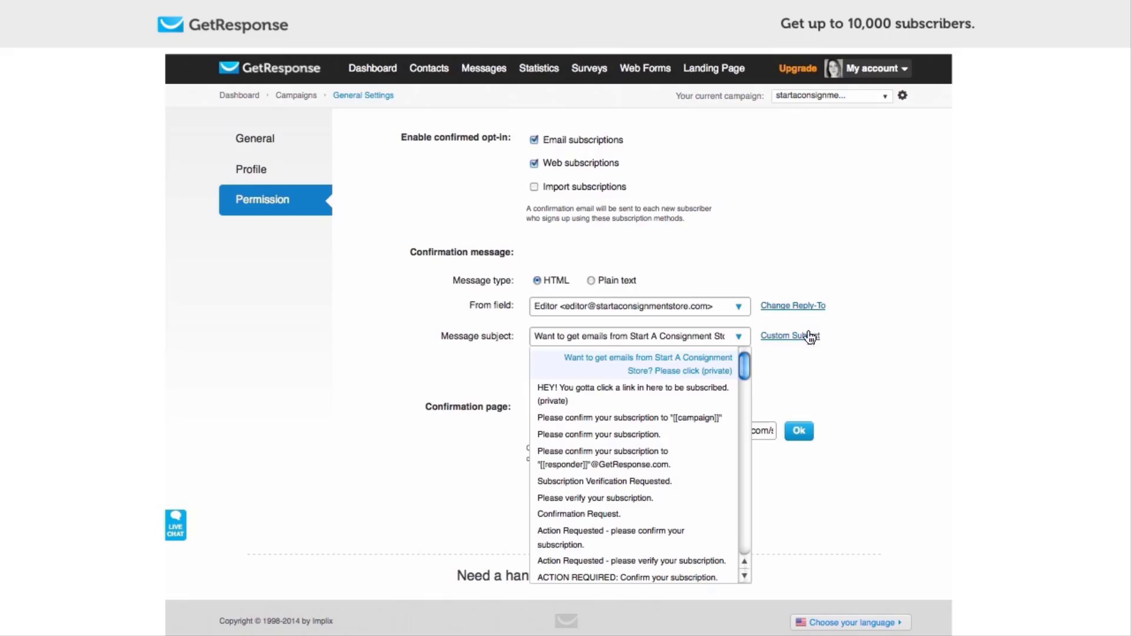
pyautogui.click(787, 335)
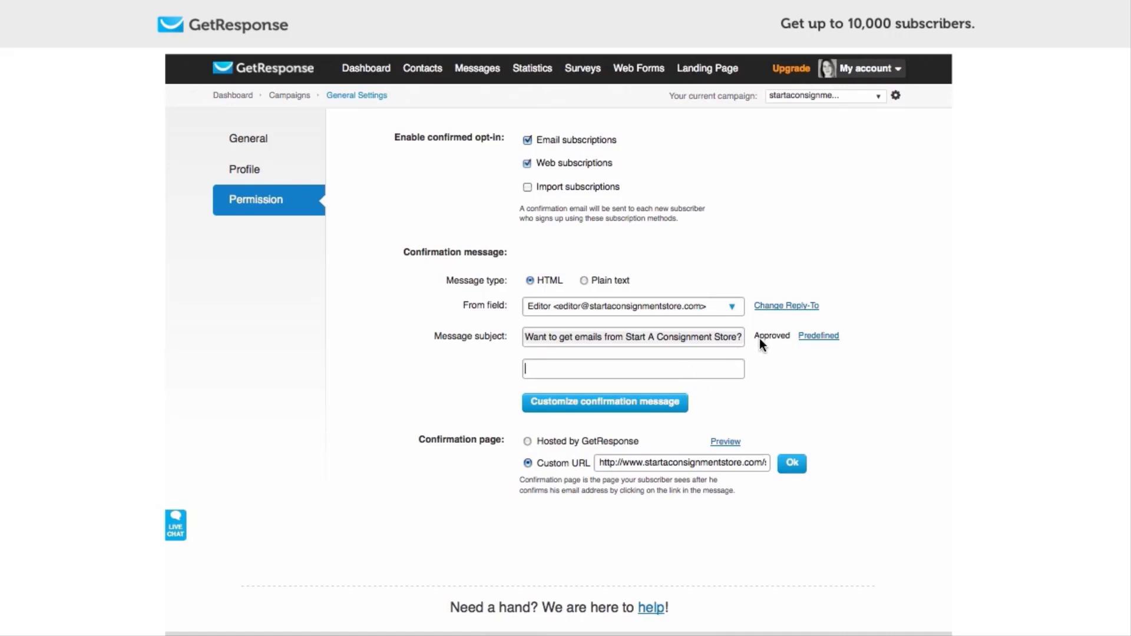
# - Return to predefined subjects and choose '[[firstname]], ACTION REQUIRED! Confirm your subscription.'
pyautogui.click(812, 337)
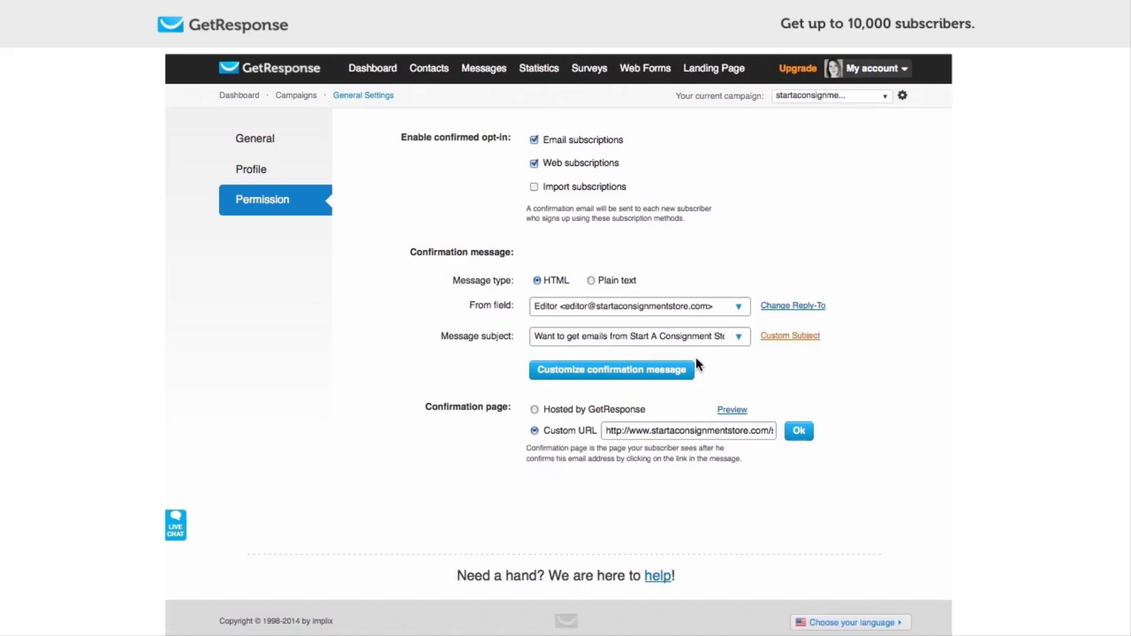
pyautogui.click(738, 337)
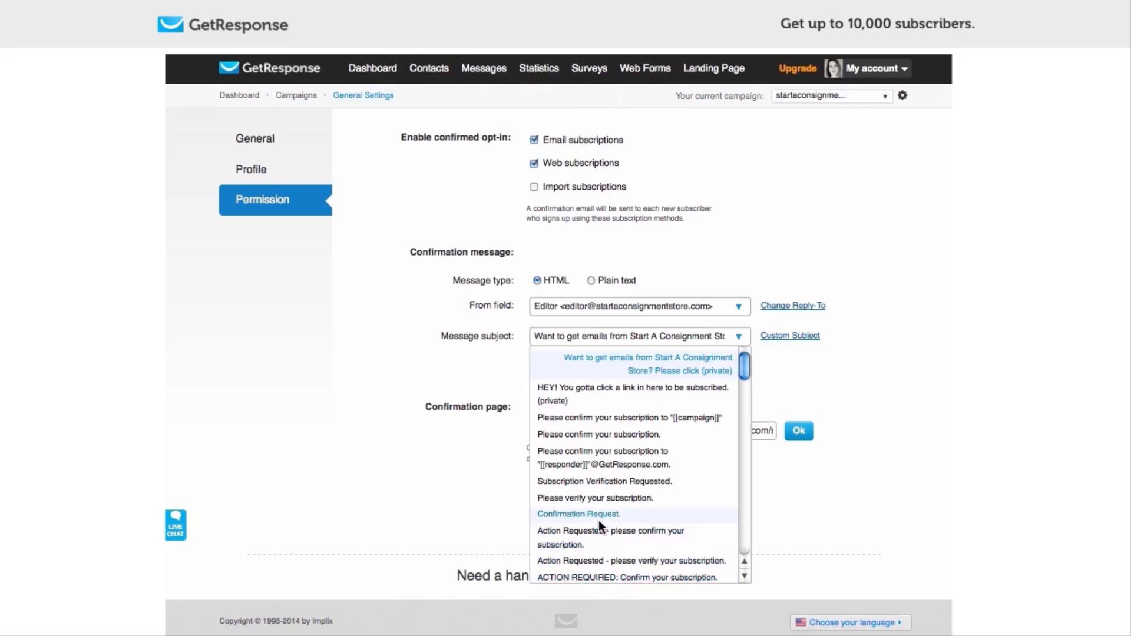
pyautogui.moveTo(746, 371); pyautogui.dragTo(744, 412)
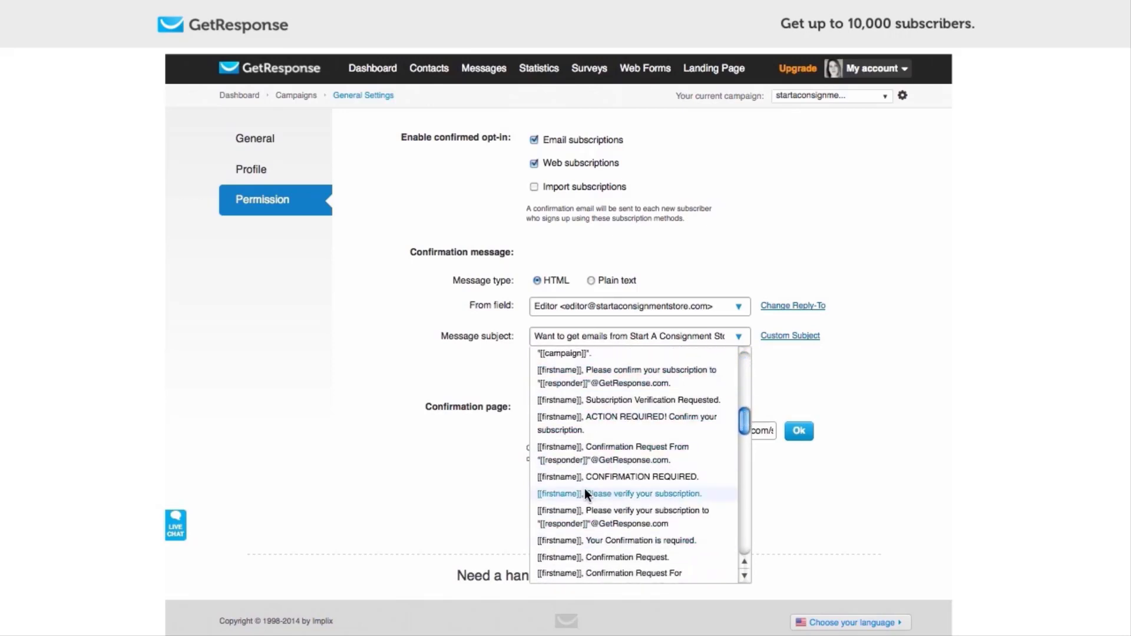
pyautogui.moveTo(743, 428); pyautogui.dragTo(741, 477)
pyautogui.click(624, 387)
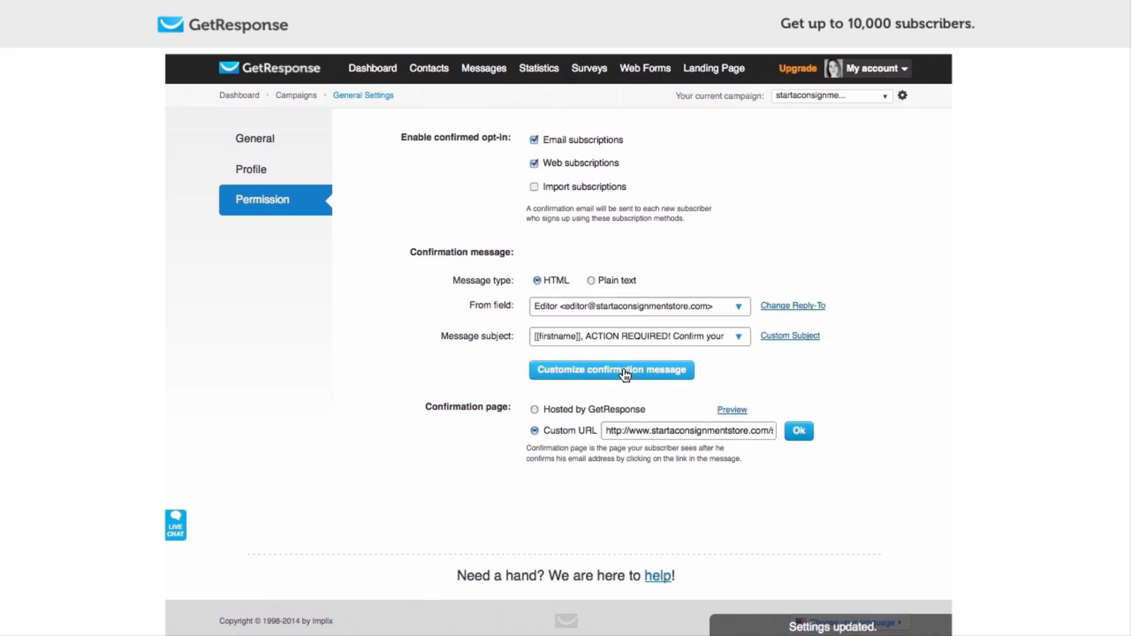
# - Open the confirmation message editor, check the custom consignment-store intro text, and save the message
pyautogui.click(626, 375)
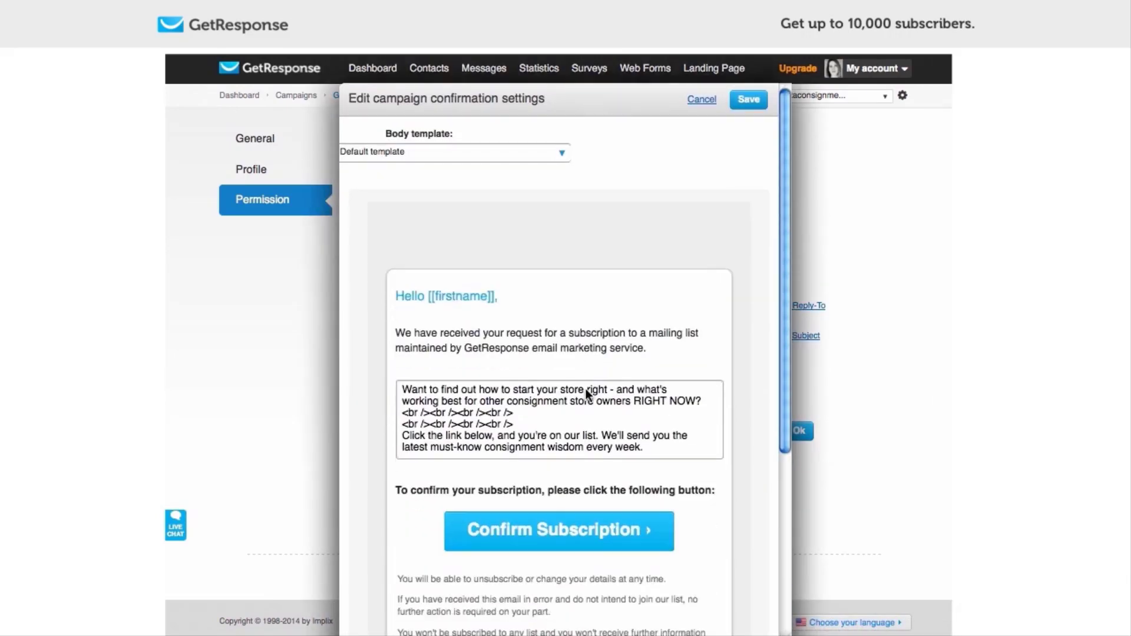
pyautogui.moveTo(786, 300); pyautogui.dragTo(781, 415)
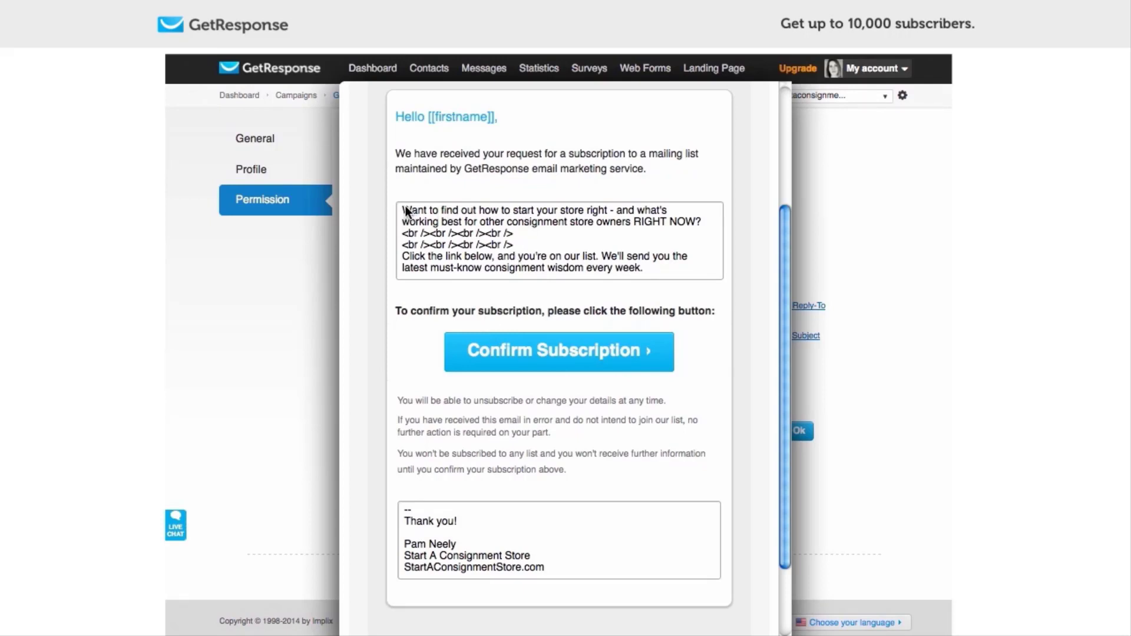
pyautogui.moveTo(402, 210); pyautogui.dragTo(436, 209)
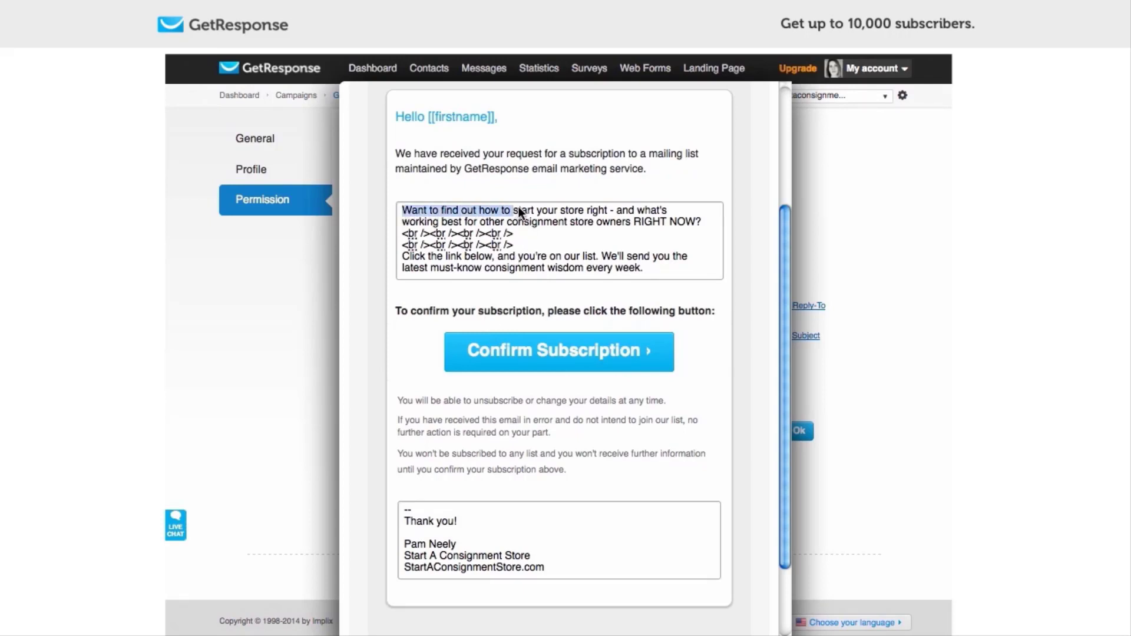
pyautogui.moveTo(533, 222); pyautogui.dragTo(673, 287)
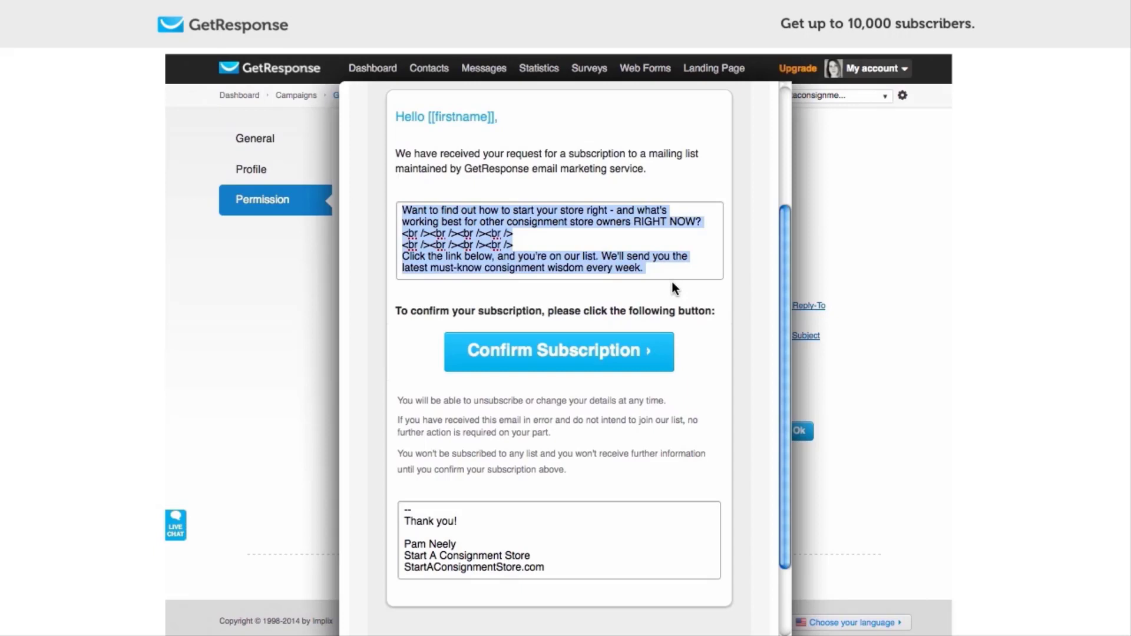
pyautogui.click(670, 240)
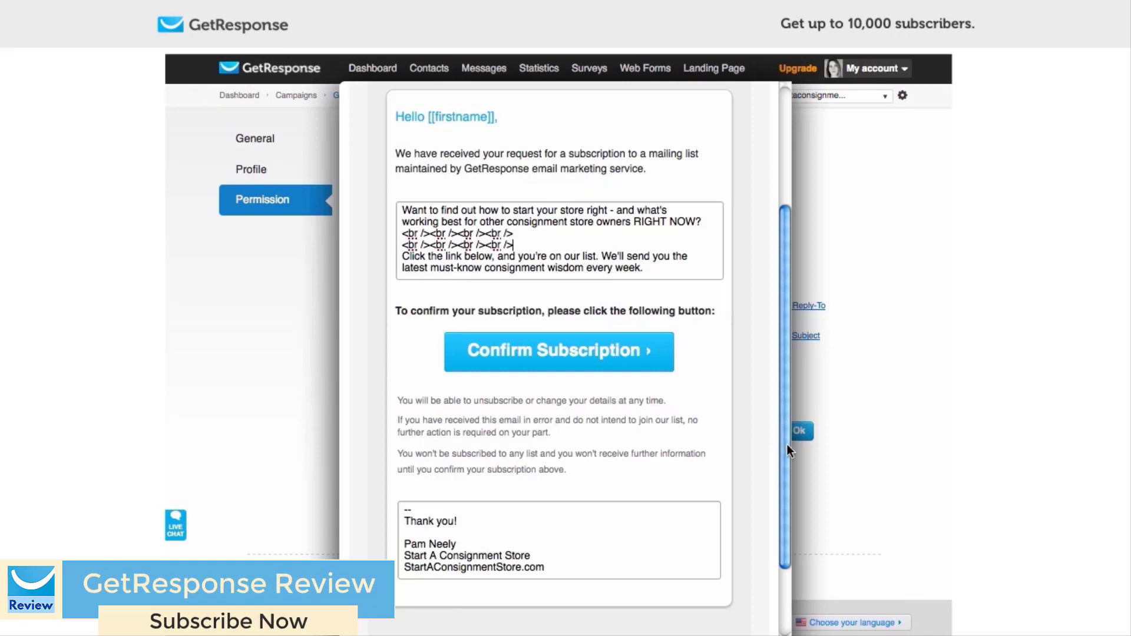
pyautogui.moveTo(788, 444); pyautogui.dragTo(771, 298)
pyautogui.click(748, 97)
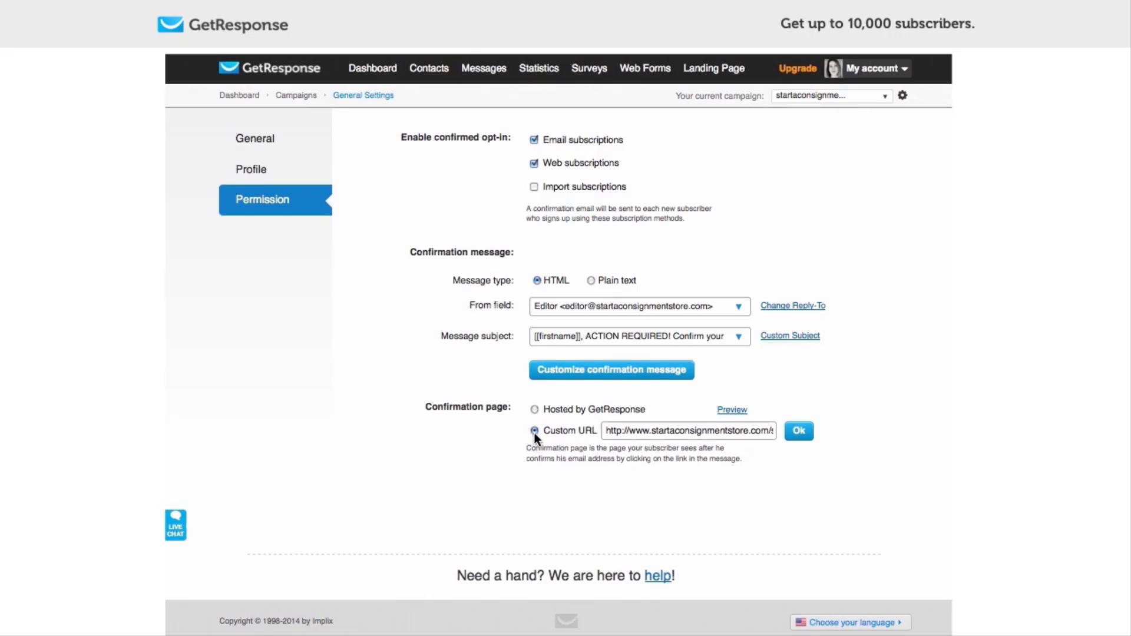
# - Keep Custom URL and select the full subscription-confirmed confirmation page URL
pyautogui.moveTo(662, 431); pyautogui.dragTo(799, 430)
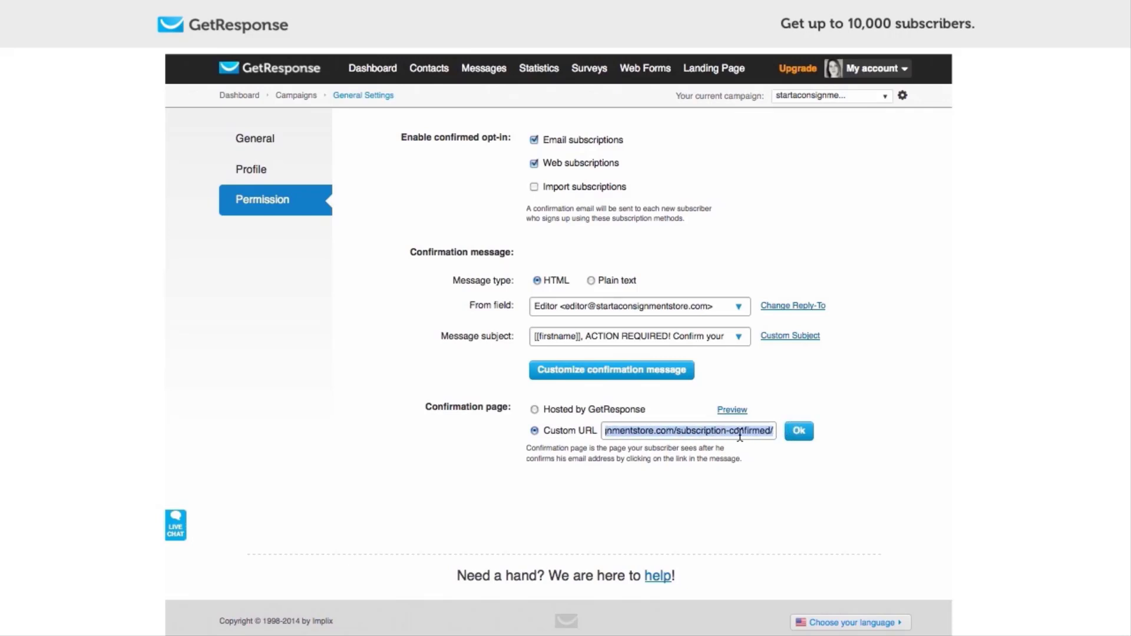
pyautogui.click(697, 431)
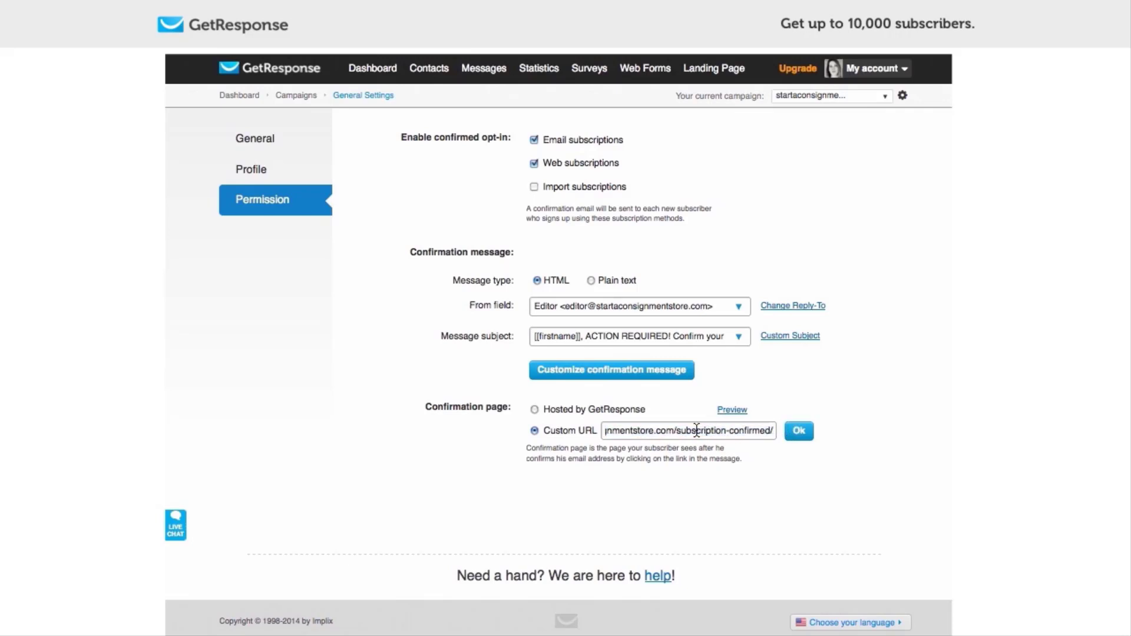
pyautogui.tripleClick(697, 431)
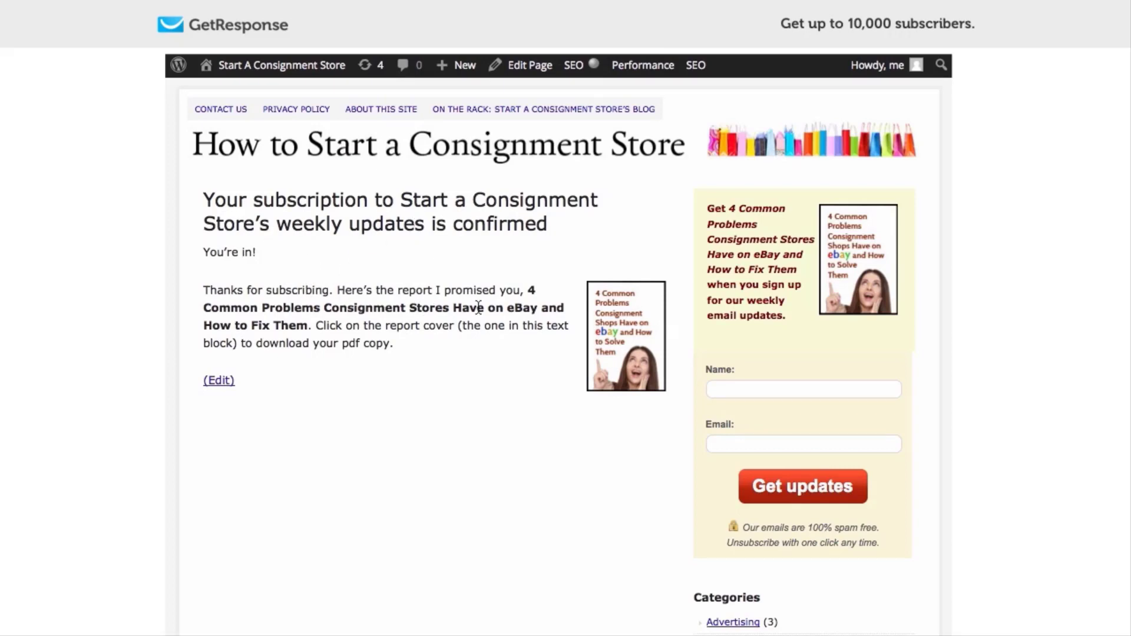
# - Open the free report PDF from the confirmation page, then go back to that page
pyautogui.click(624, 342)
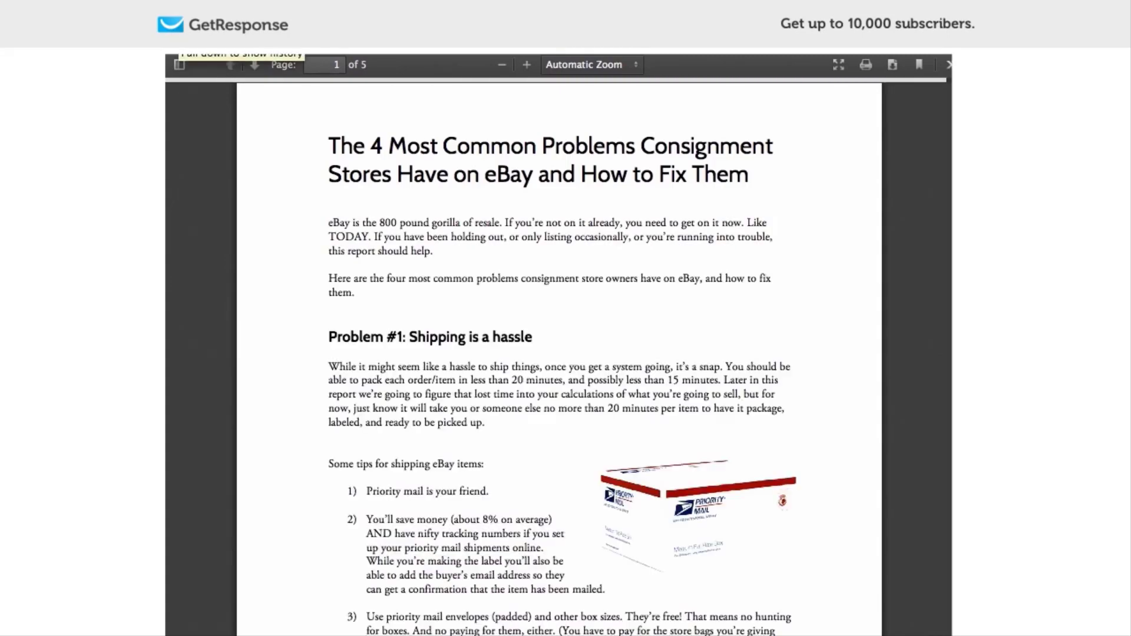
pyautogui.hotkey('alt', 'Left')
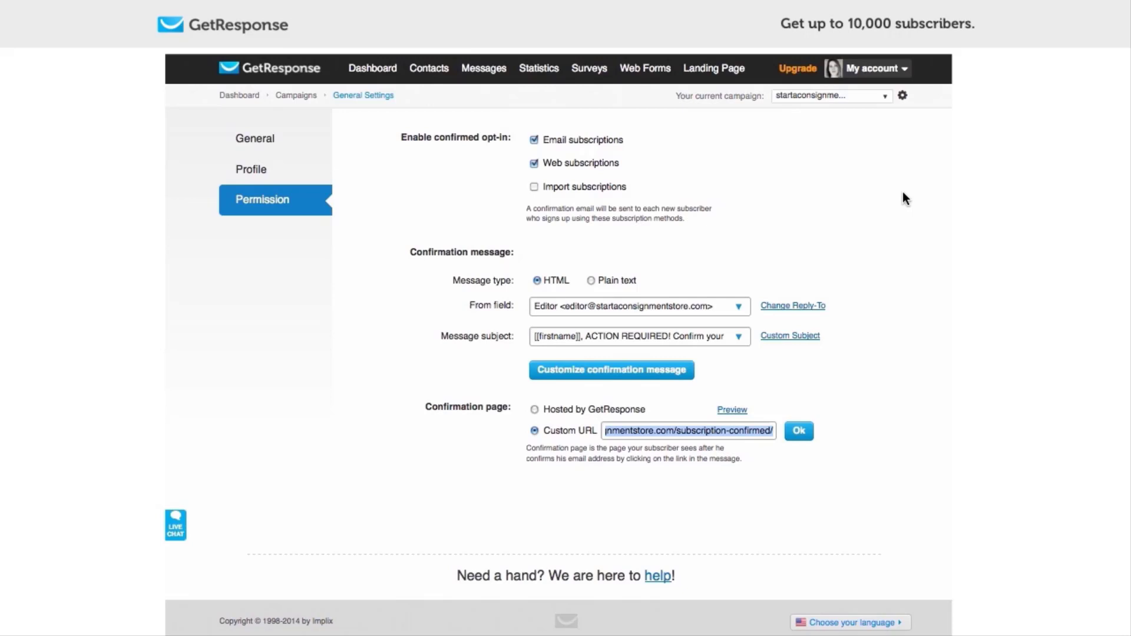
# - Start a new autoresponder triggered by the Subscribed event
pyautogui.moveTo(484, 77)
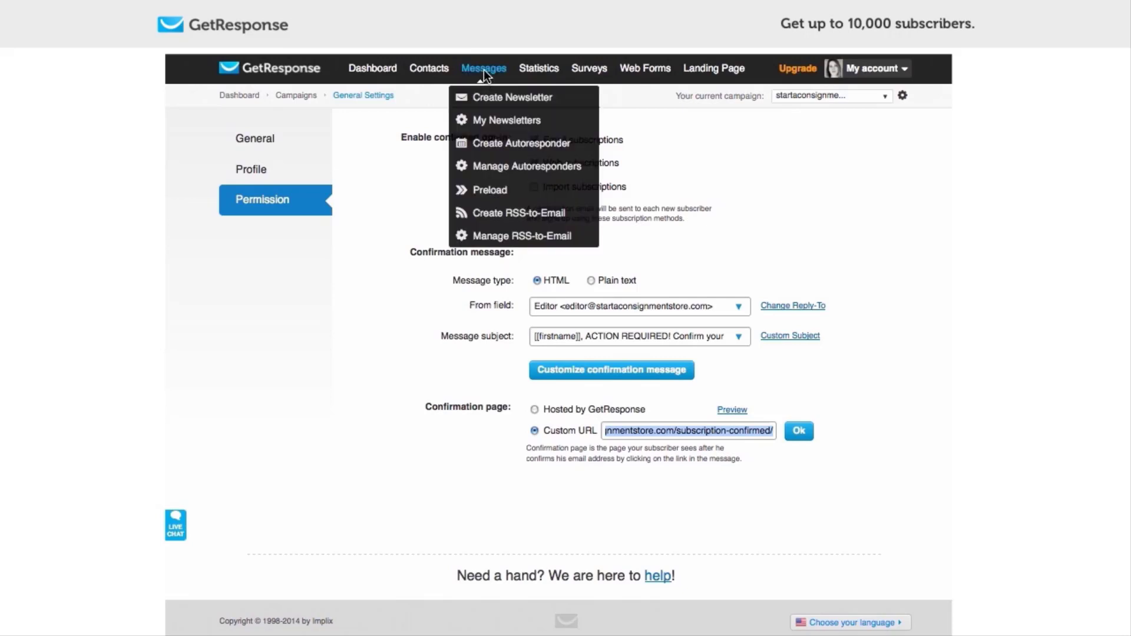
pyautogui.click(538, 145)
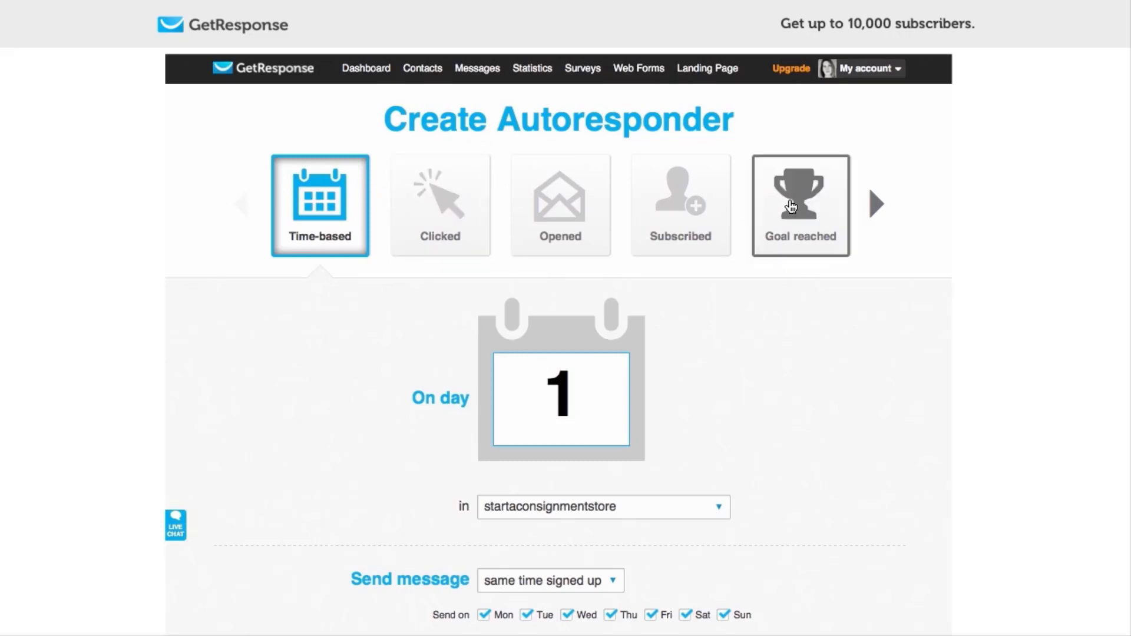
pyautogui.click(874, 207)
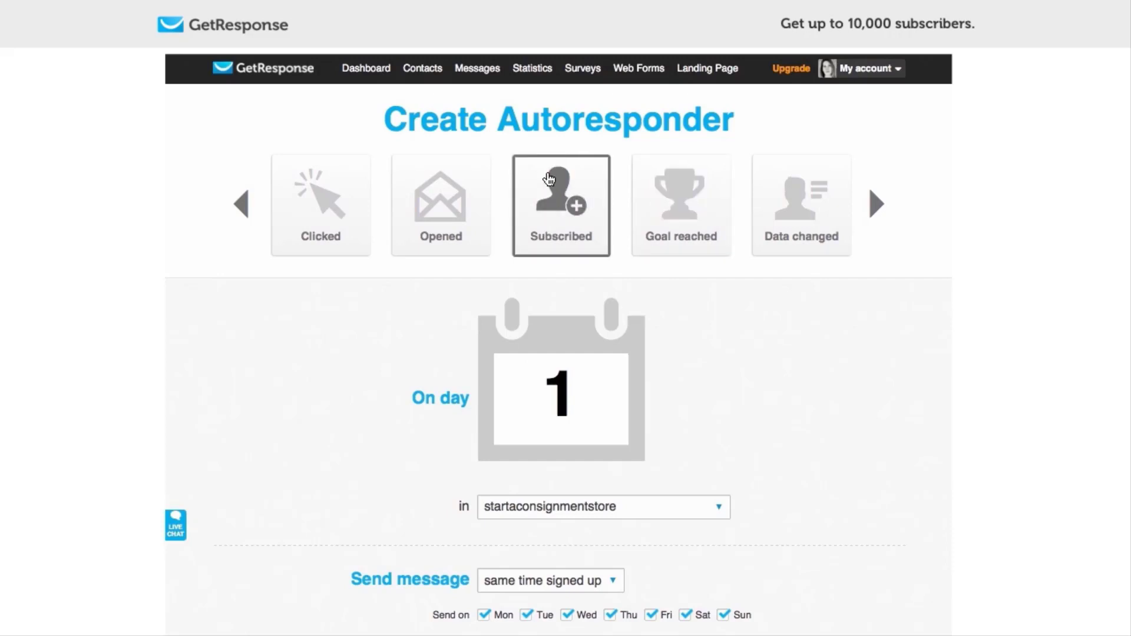
pyautogui.click(549, 179)
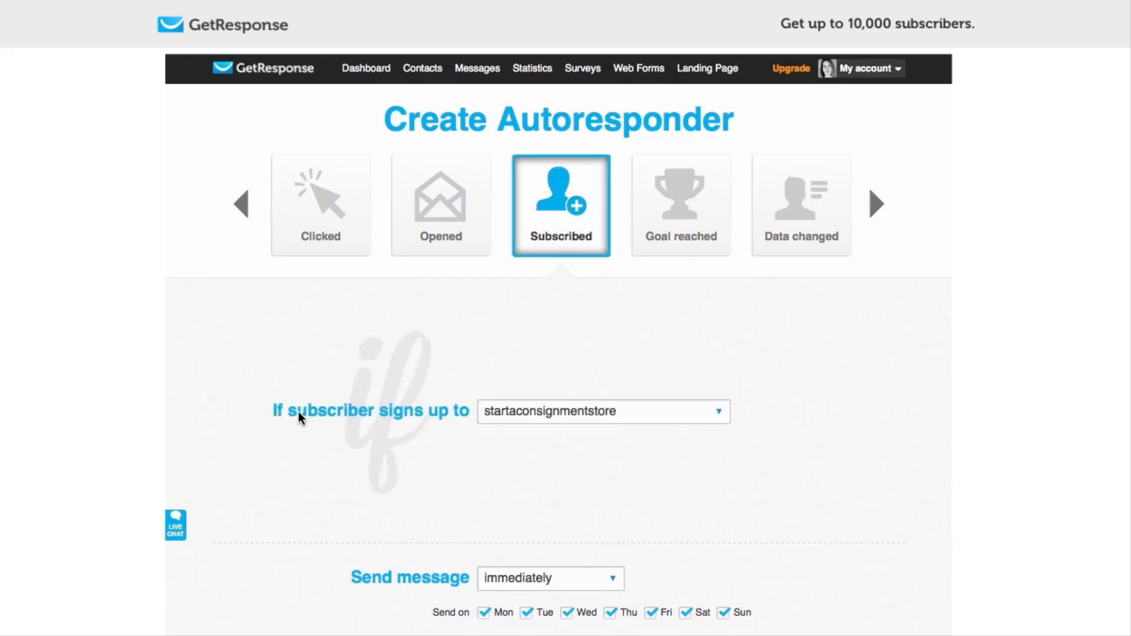
# - Keep startaconsignmentstore as the trigger campaign and send the message immediately
pyautogui.click(720, 414)
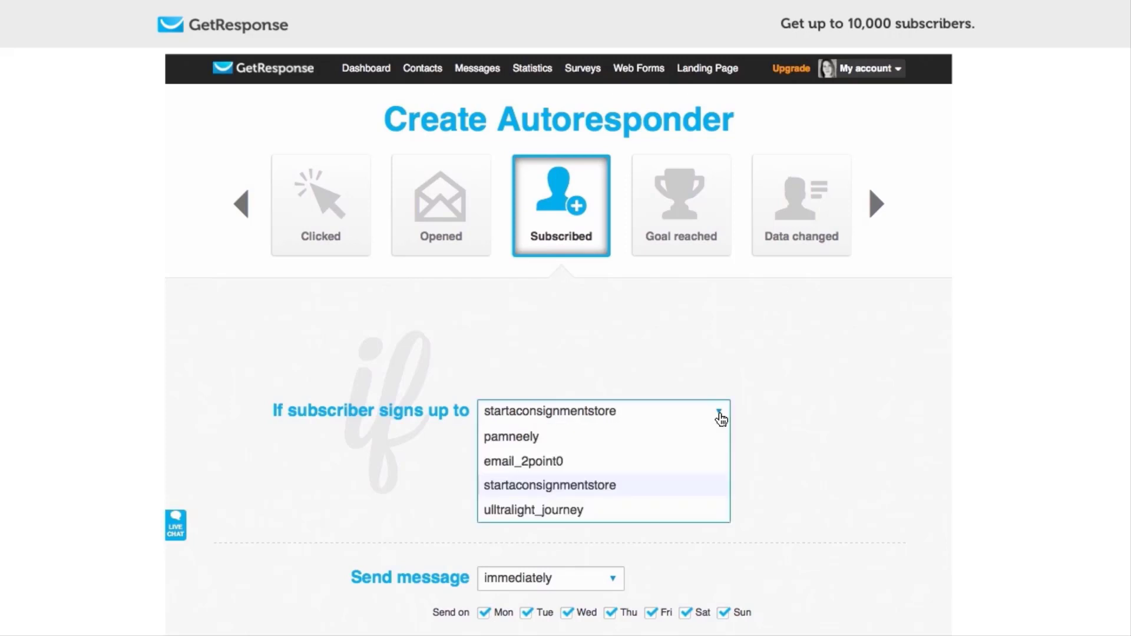
pyautogui.click(681, 413)
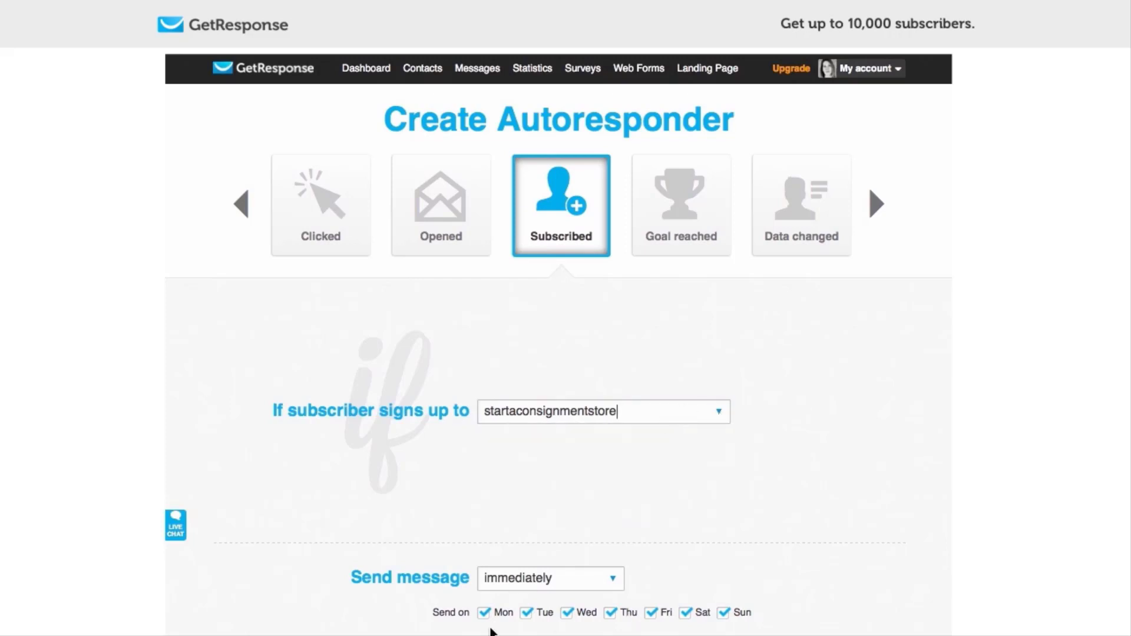
pyautogui.scroll(-5, 666, 361)
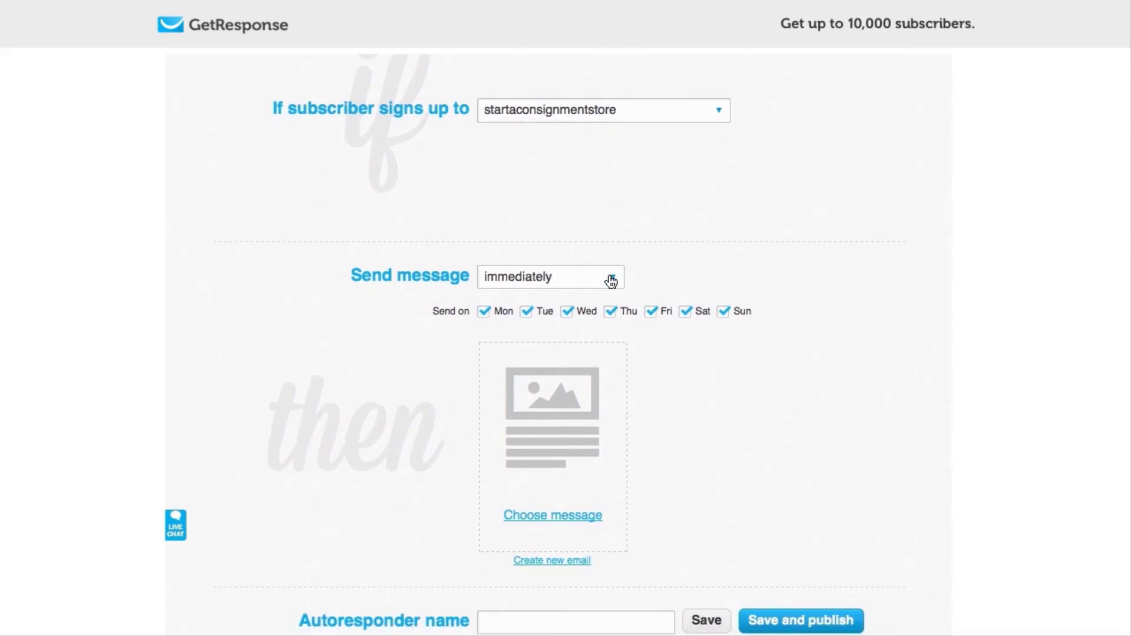
pyautogui.click(611, 280)
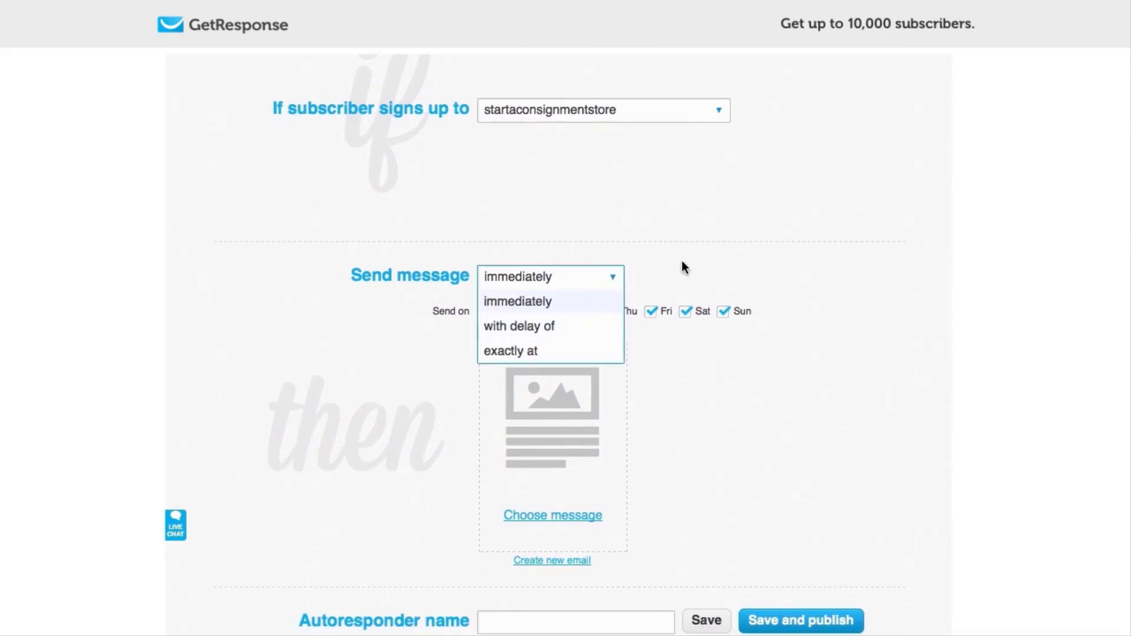
pyautogui.click(708, 262)
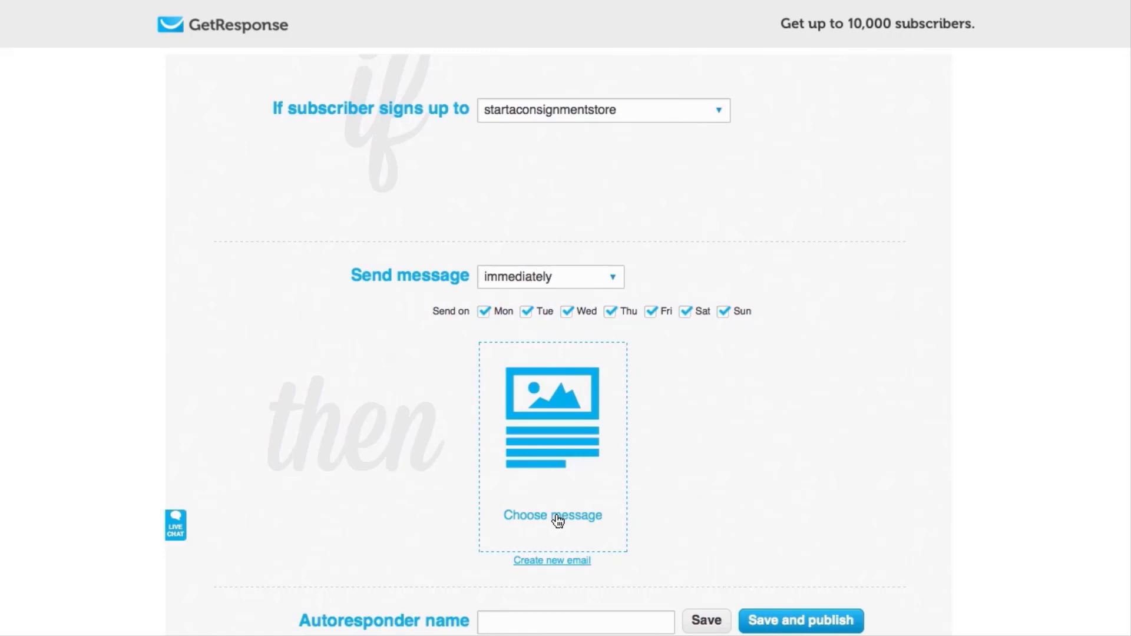
# - Create a new email and name it 'Consignment welcome email'
pyautogui.click(555, 565)
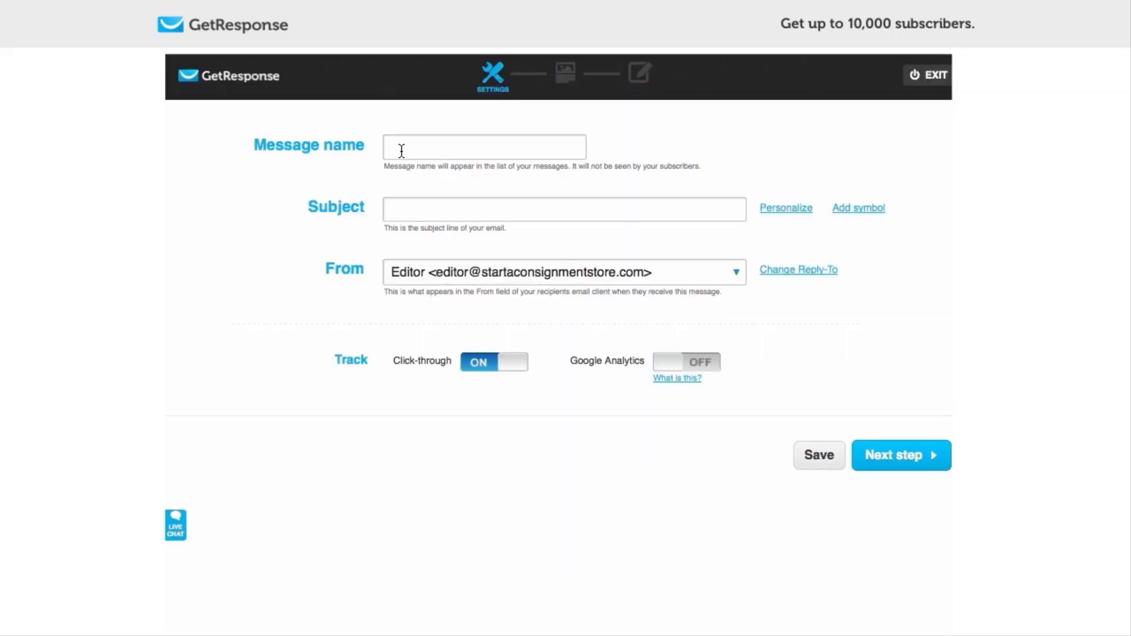
pyautogui.moveTo(573, 166); pyautogui.dragTo(253, 145)
pyautogui.moveTo(705, 163); pyautogui.dragTo(699, 168)
pyautogui.click(511, 136)
pyautogui.click(513, 142)
pyautogui.write('Consignment ')
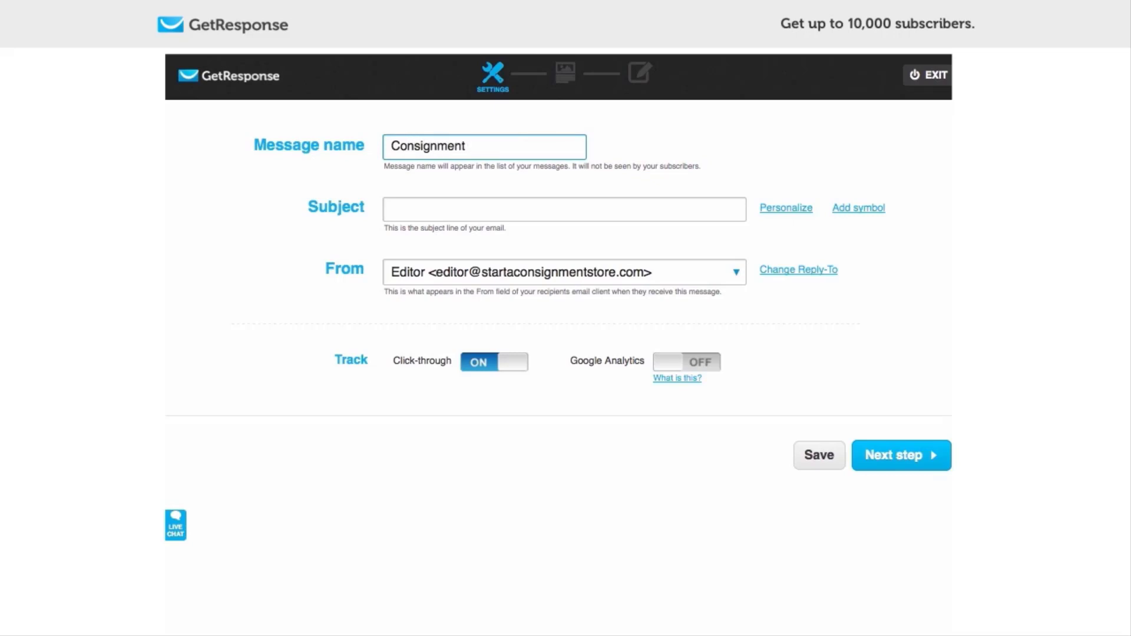
pyautogui.write('welcome email')
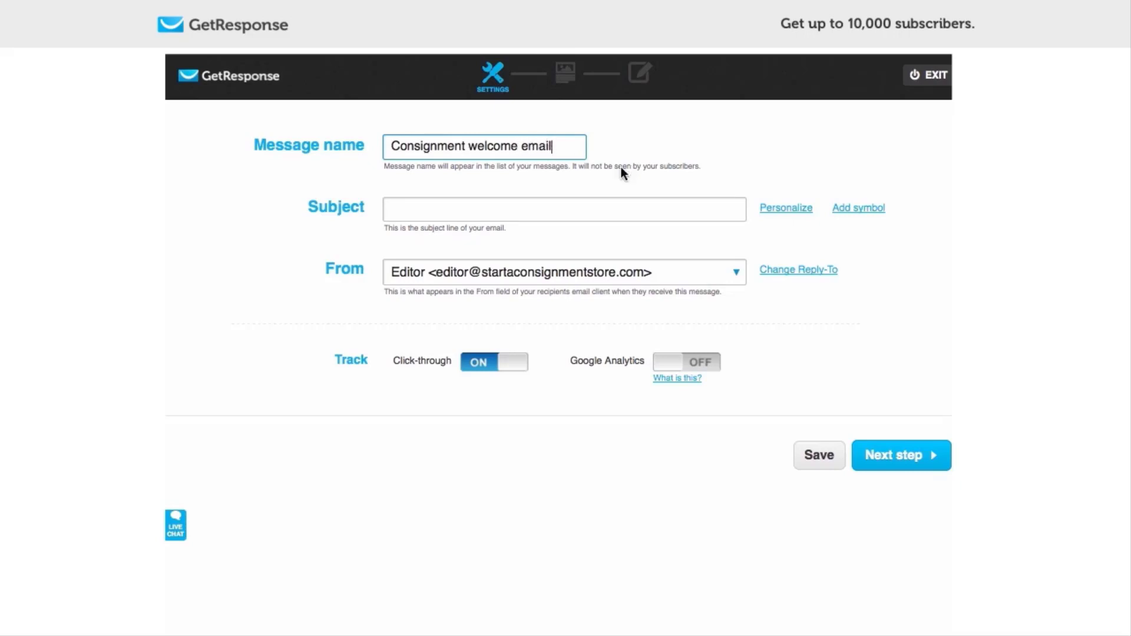
# - Set the subject to 'Welcome to Start A Consignment Store's weekly updates' and enable Google Analytics
pyautogui.click(601, 212)
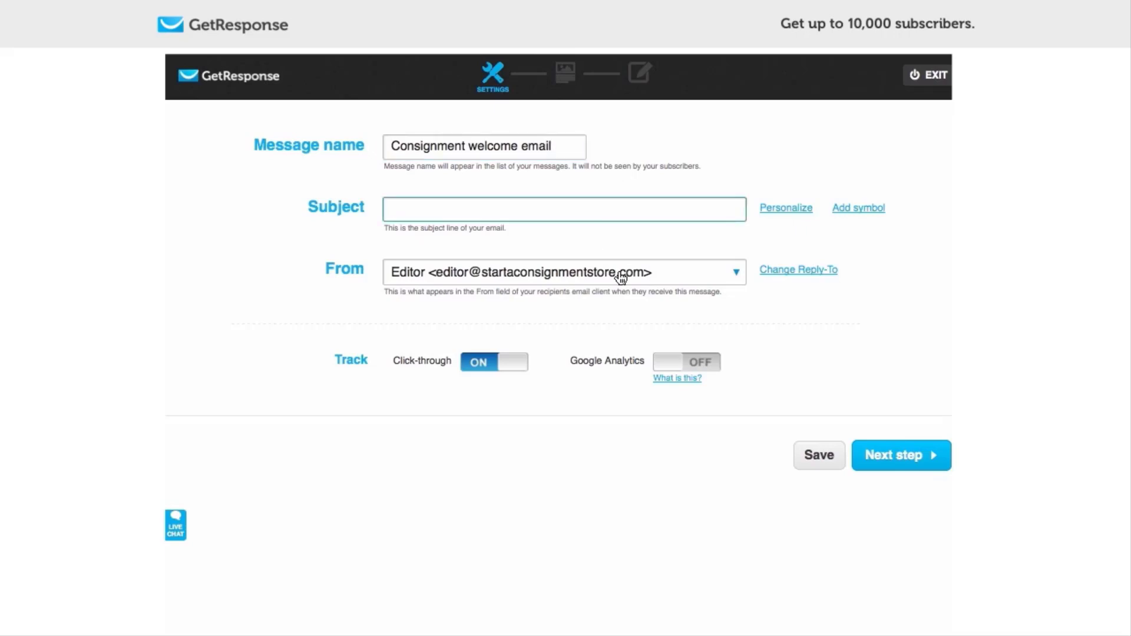
pyautogui.write('Welcme')
pyautogui.press('BackSpace')
pyautogui.press('BackSpace')
pyautogui.press('BackSpace')
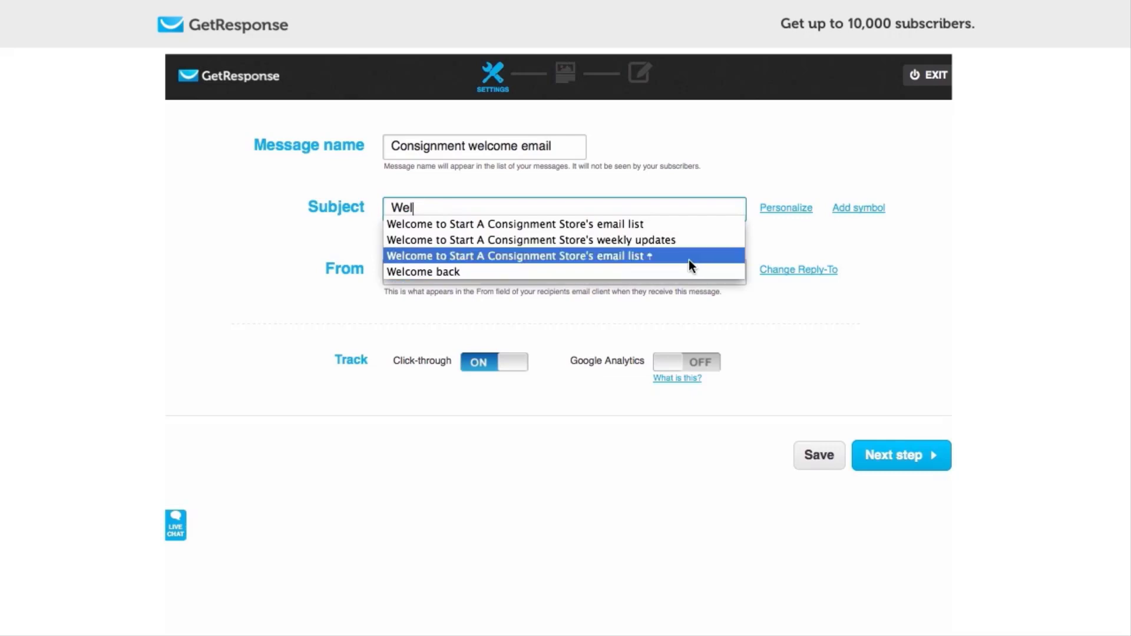
pyautogui.click(649, 239)
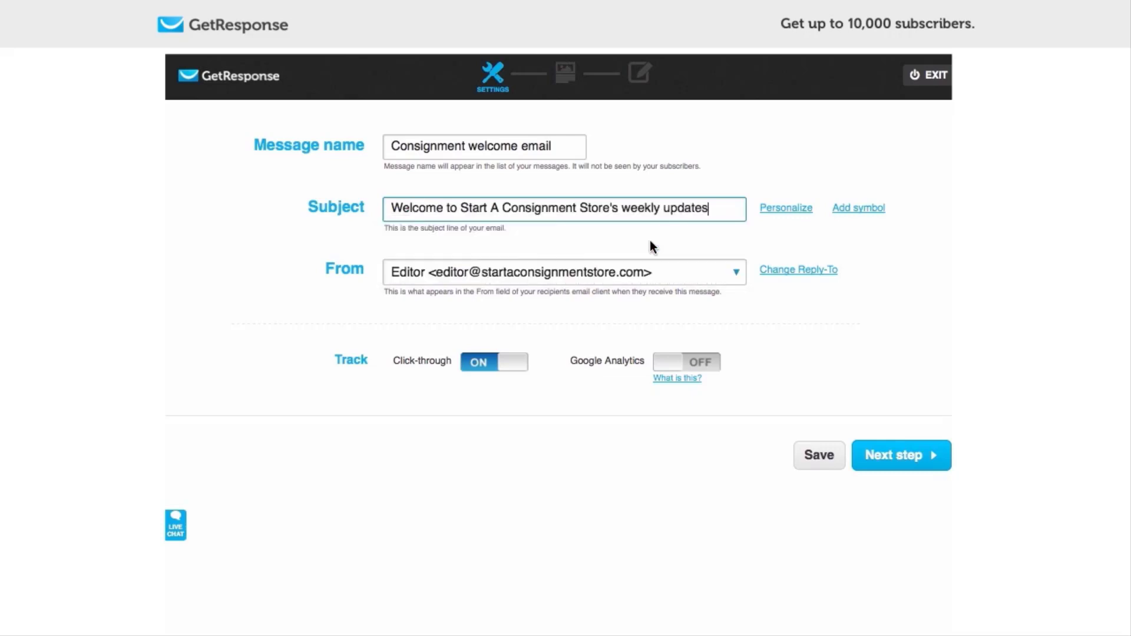
pyautogui.click(622, 213)
pyautogui.moveTo(622, 213); pyautogui.dragTo(713, 212)
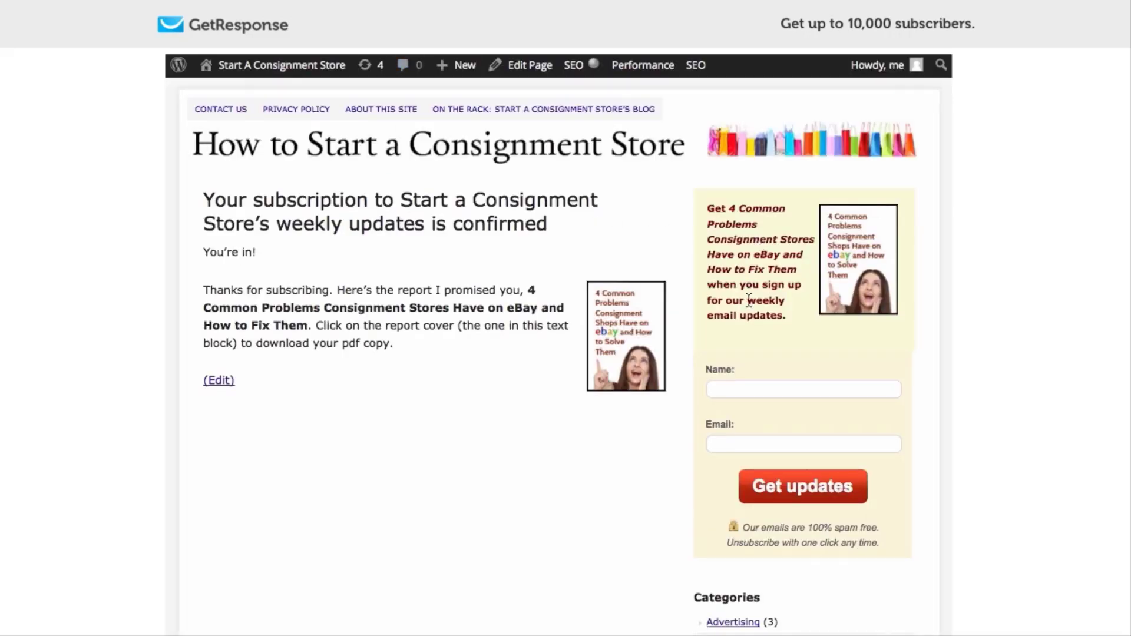
pyautogui.moveTo(746, 301); pyautogui.dragTo(788, 322)
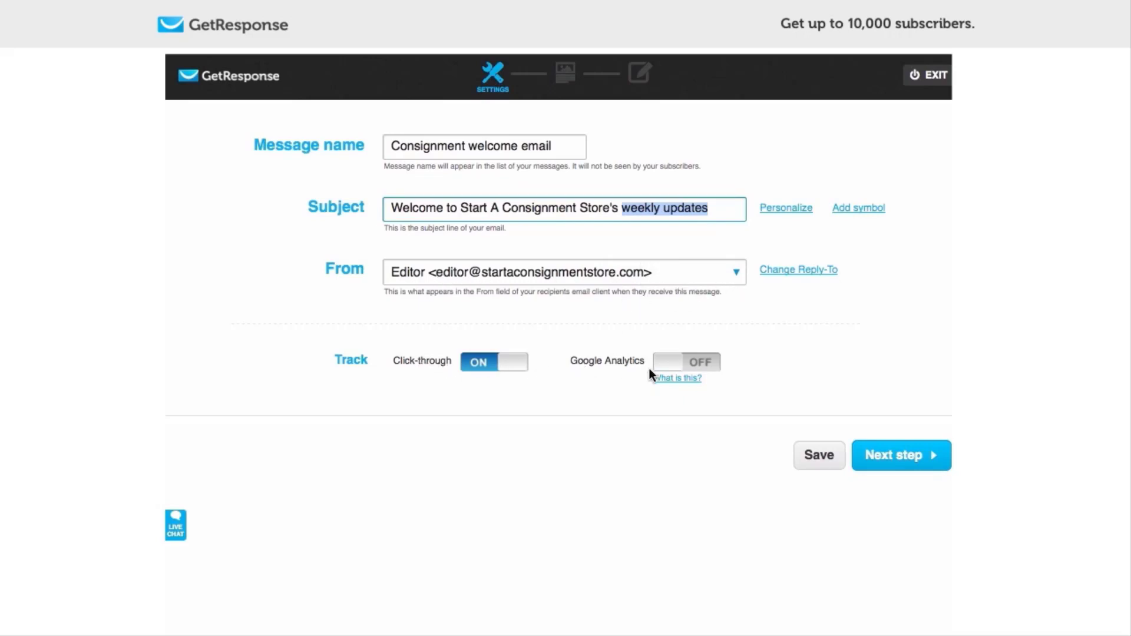
pyautogui.click(666, 365)
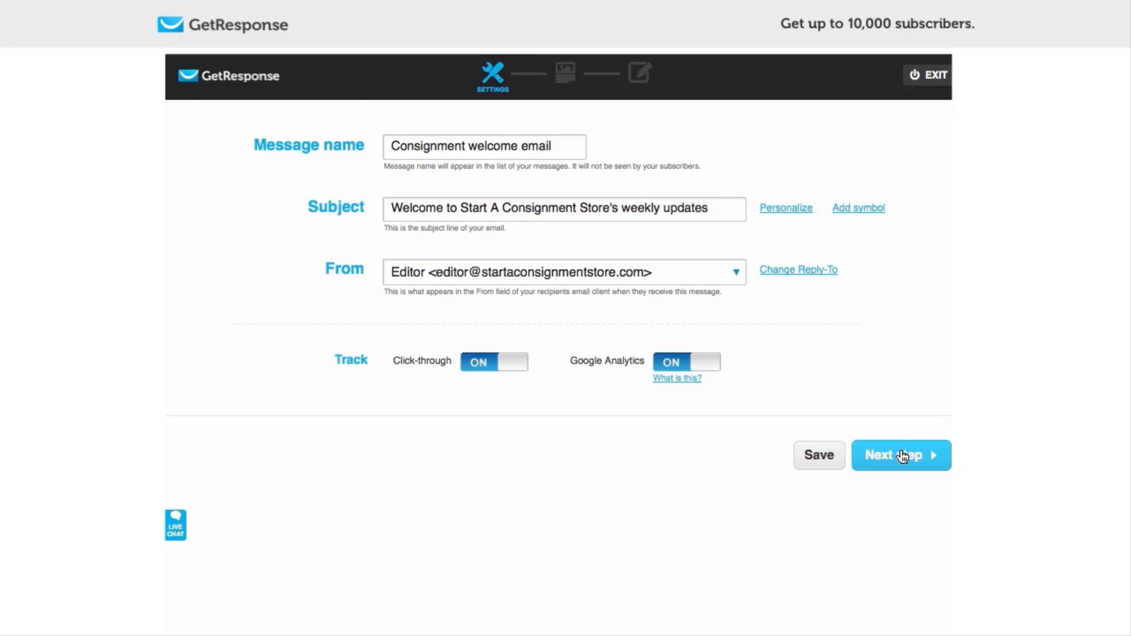
# - Go on to the template gallery and pick the Serenity predesigned template
pyautogui.click(903, 457)
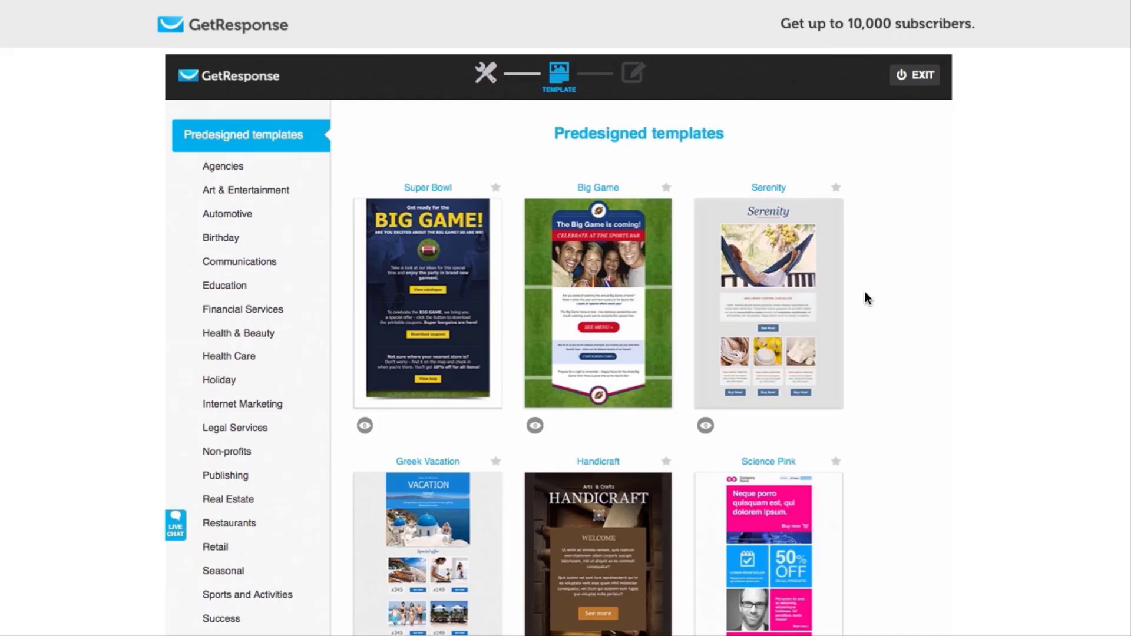
pyautogui.moveTo(826, 404)
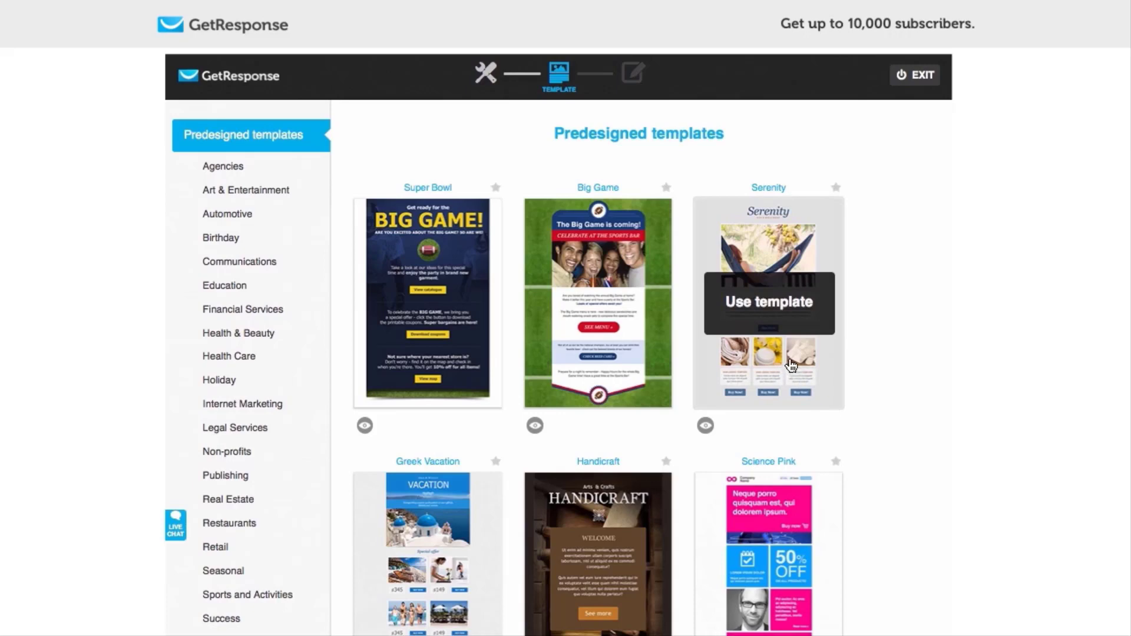
pyautogui.click(772, 305)
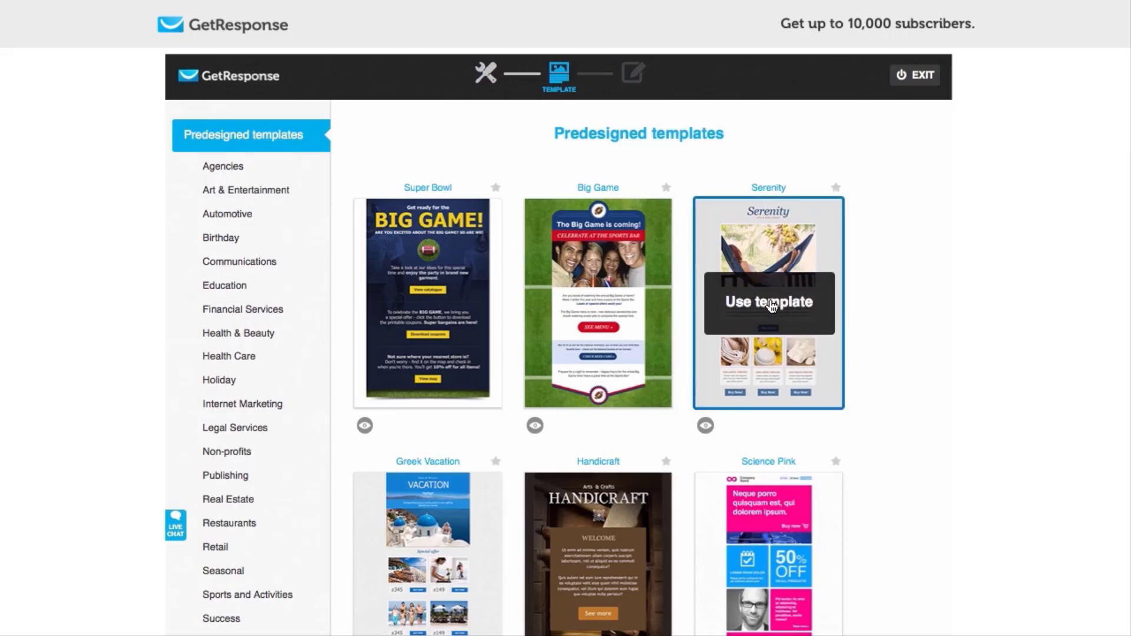
# - Scroll through the Serenity design in the editor to review its layout
pyautogui.scroll(-5, 768, 296)
pyautogui.scroll(-2, 723, 300)
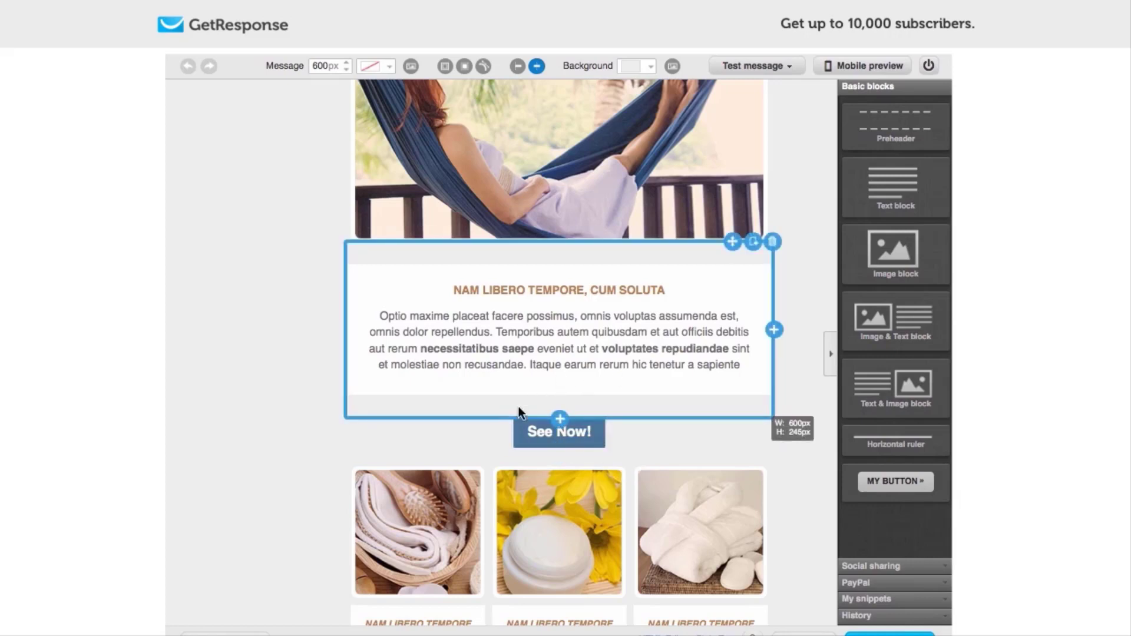
pyautogui.scroll(-3, 559, 342)
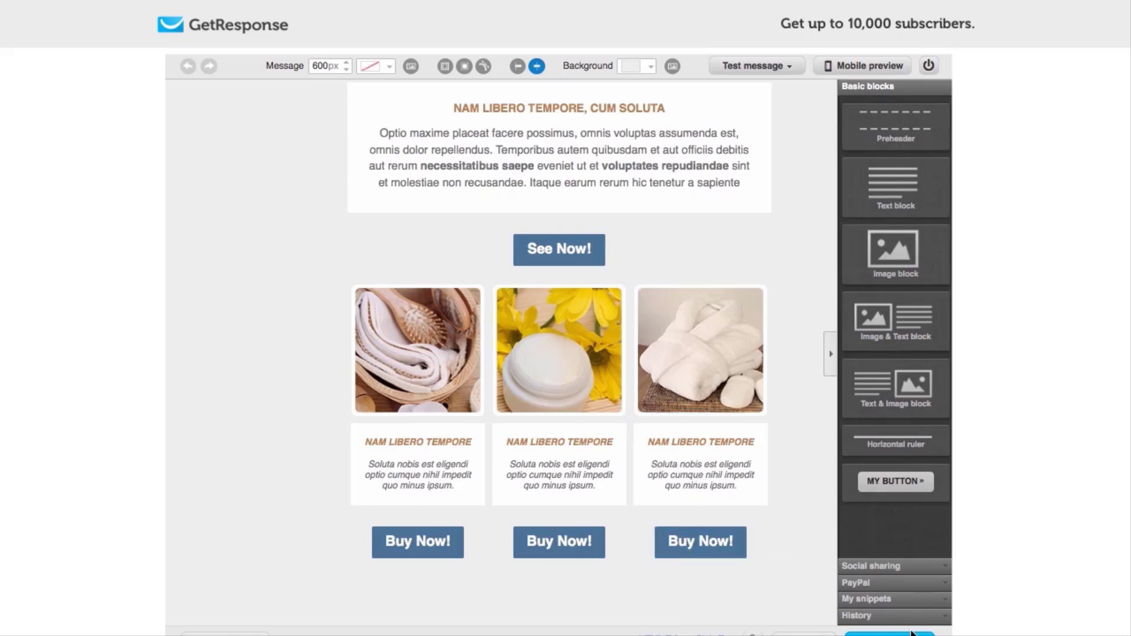
pyautogui.scroll(6, 943, 510)
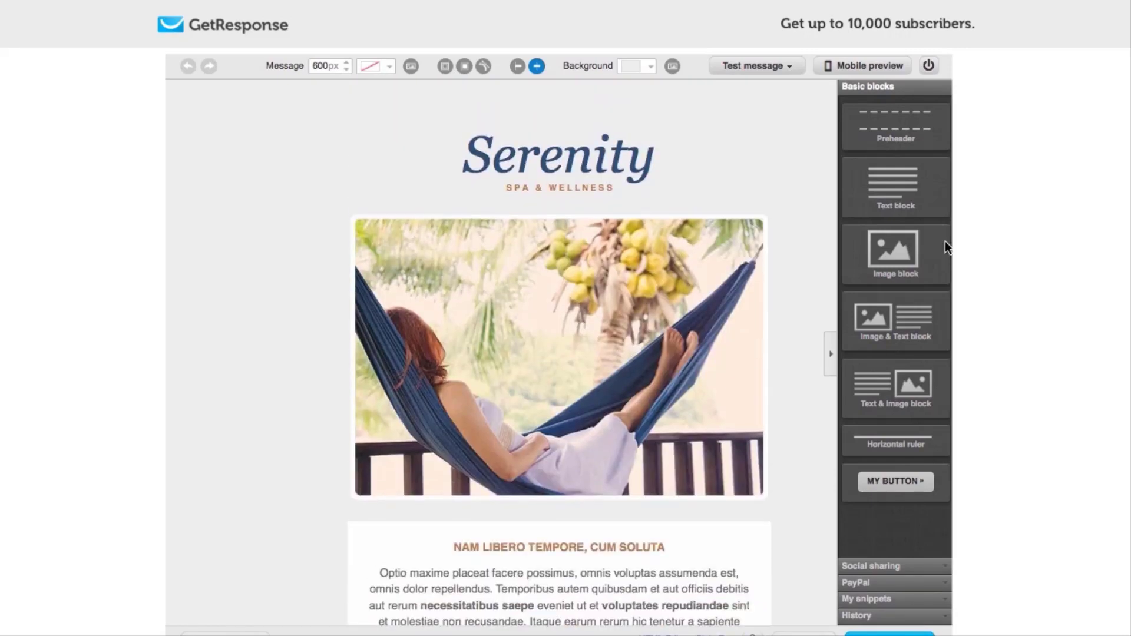
pyautogui.scroll(-7, 560, 354)
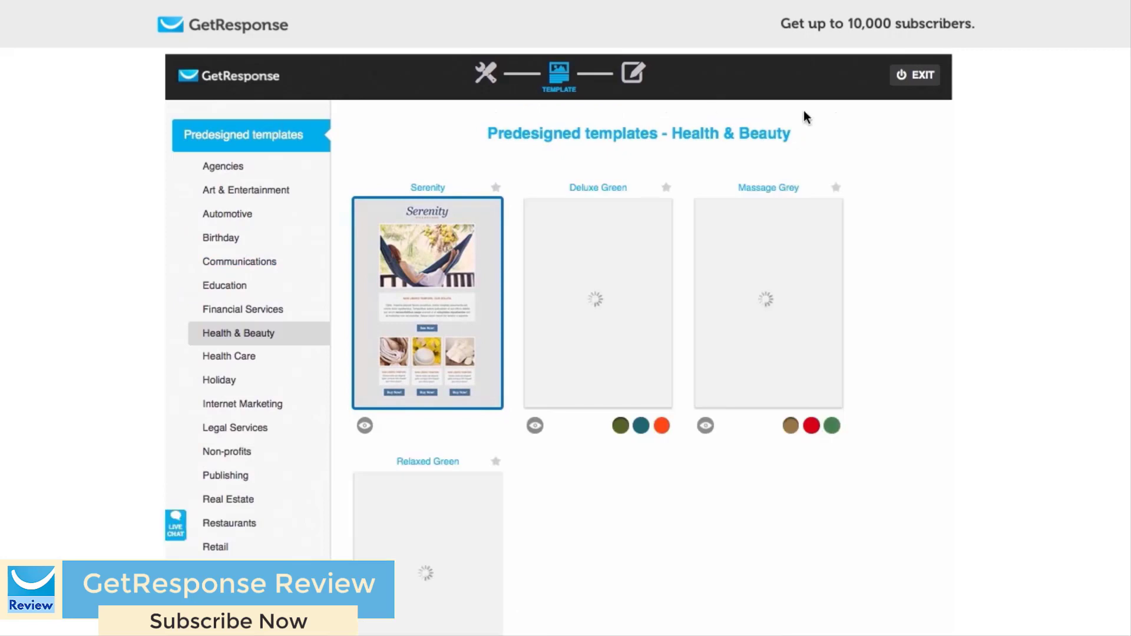
# - Leave the email editor and return to the campaign's message area
pyautogui.click(910, 75)
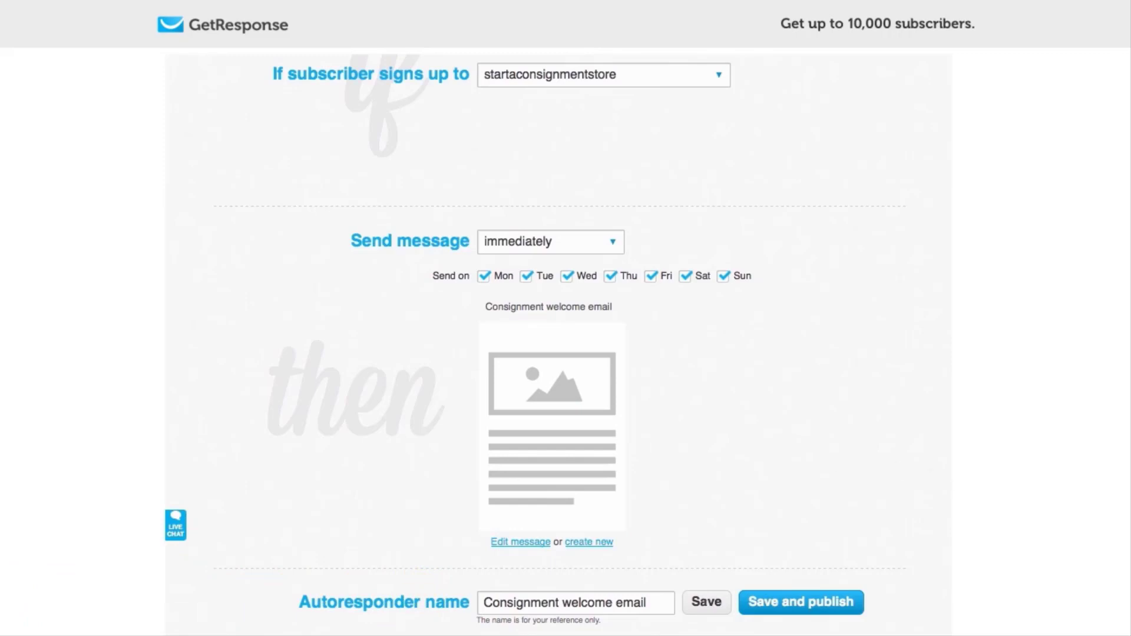
pyautogui.scroll(6, 943, 264)
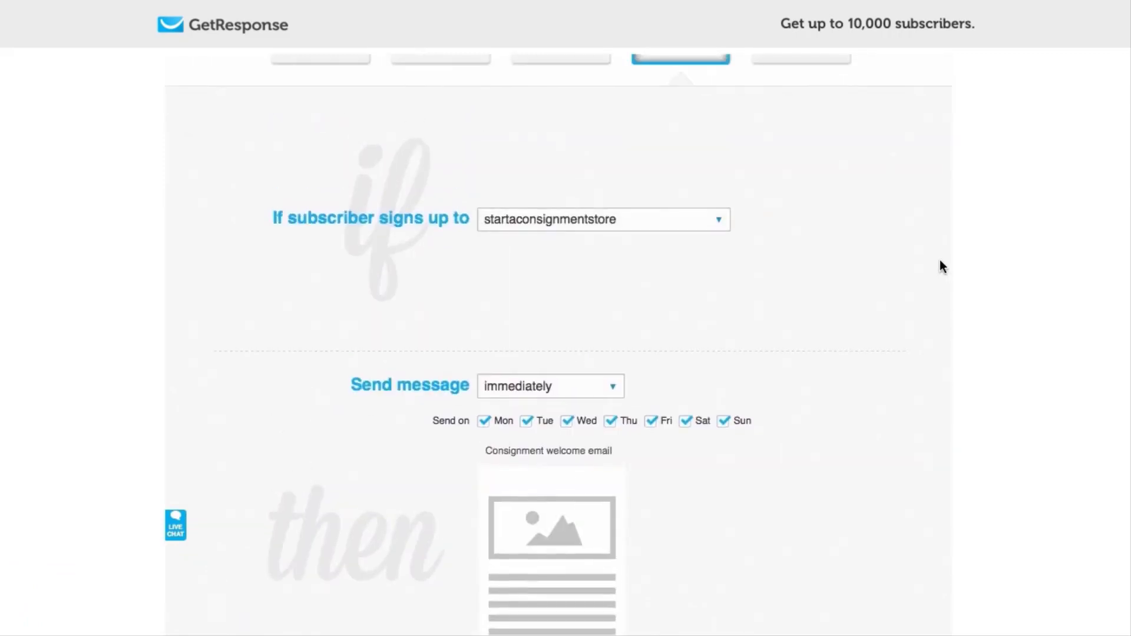
pyautogui.scroll(-5, 935, 377)
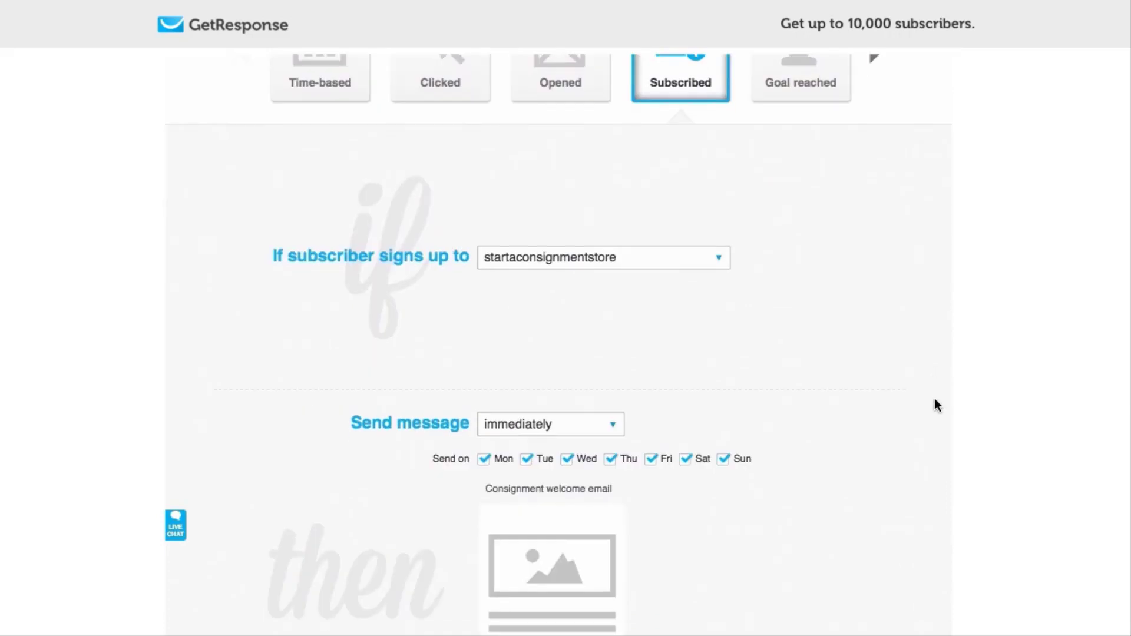
pyautogui.scroll(-1, 942, 469)
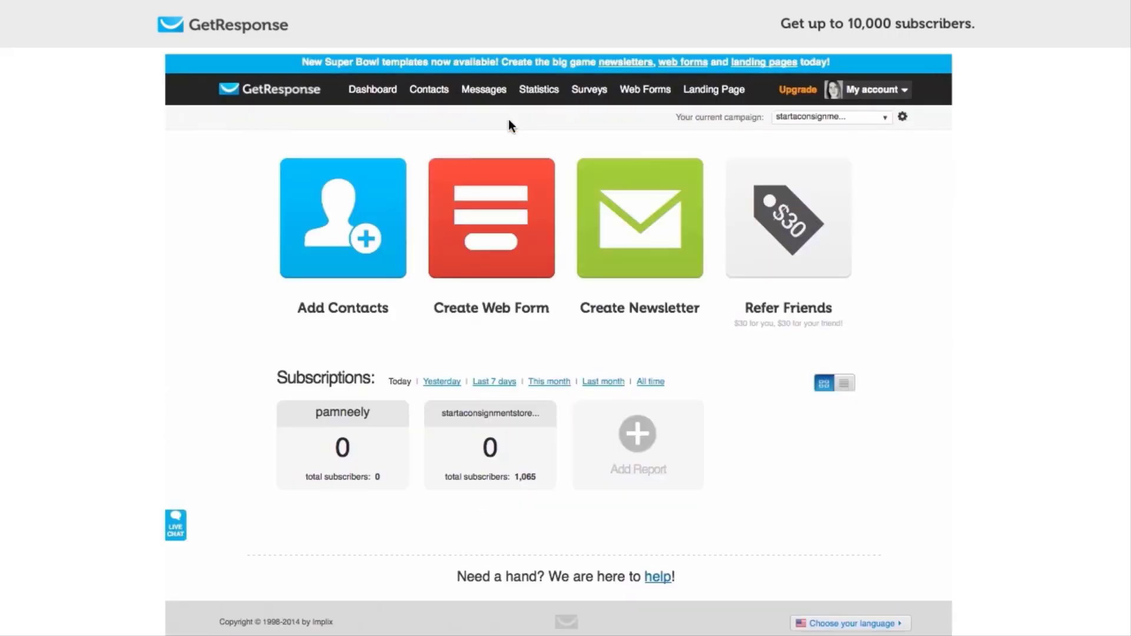
# - Open the day-0 Welcome autoresponder from Manage Autoresponders and view its immediate schedule and preview
pyautogui.moveTo(483, 90)
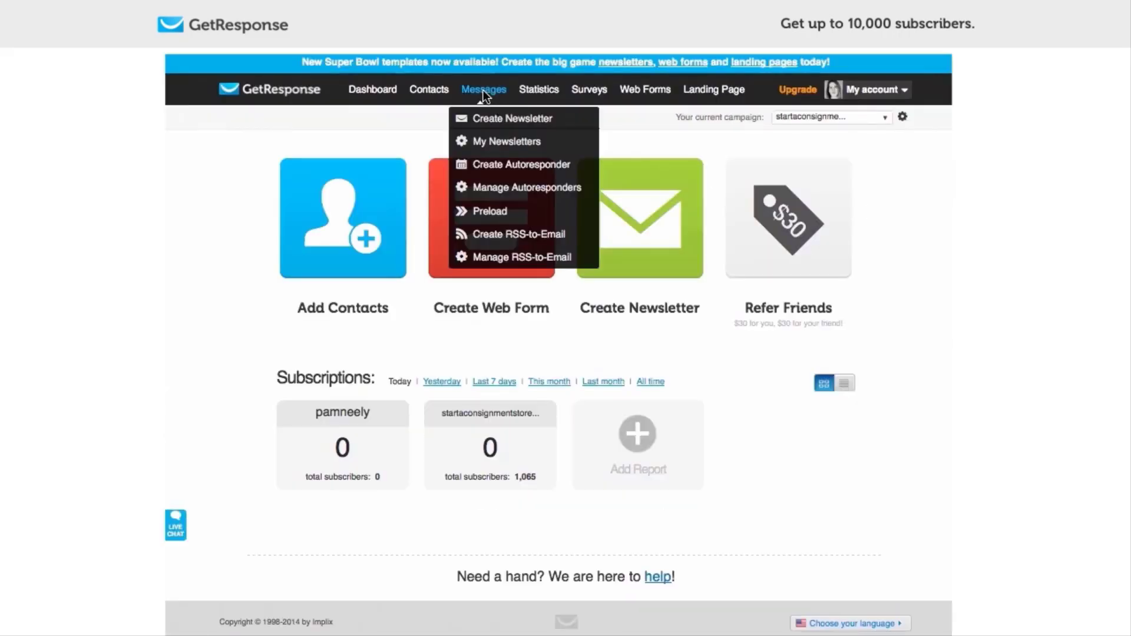
pyautogui.click(492, 189)
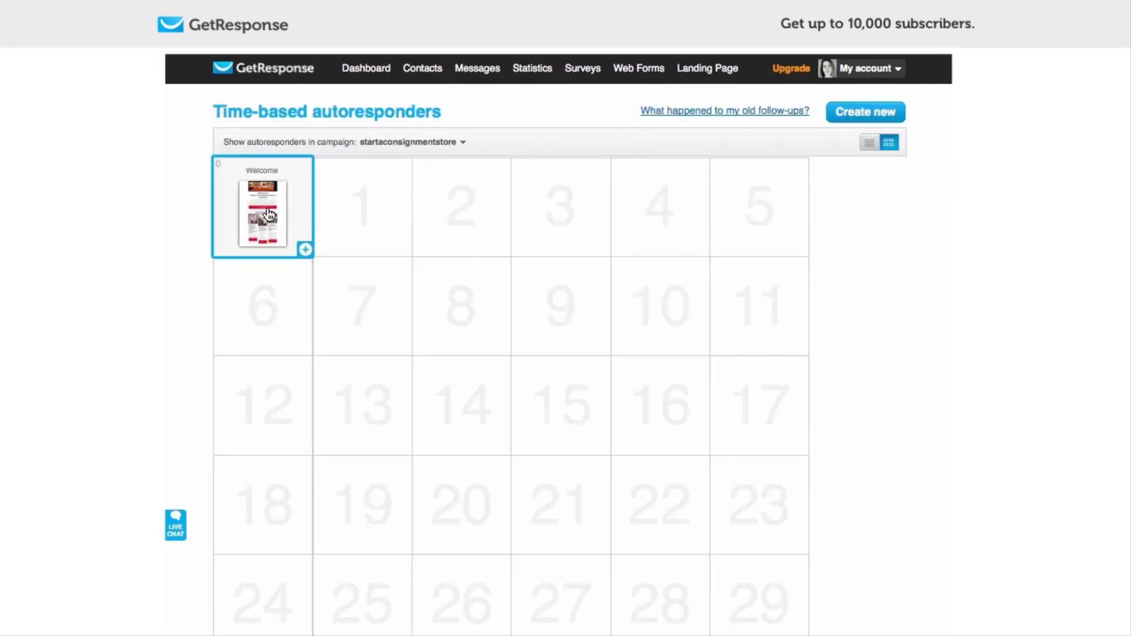
pyautogui.moveTo(257, 215)
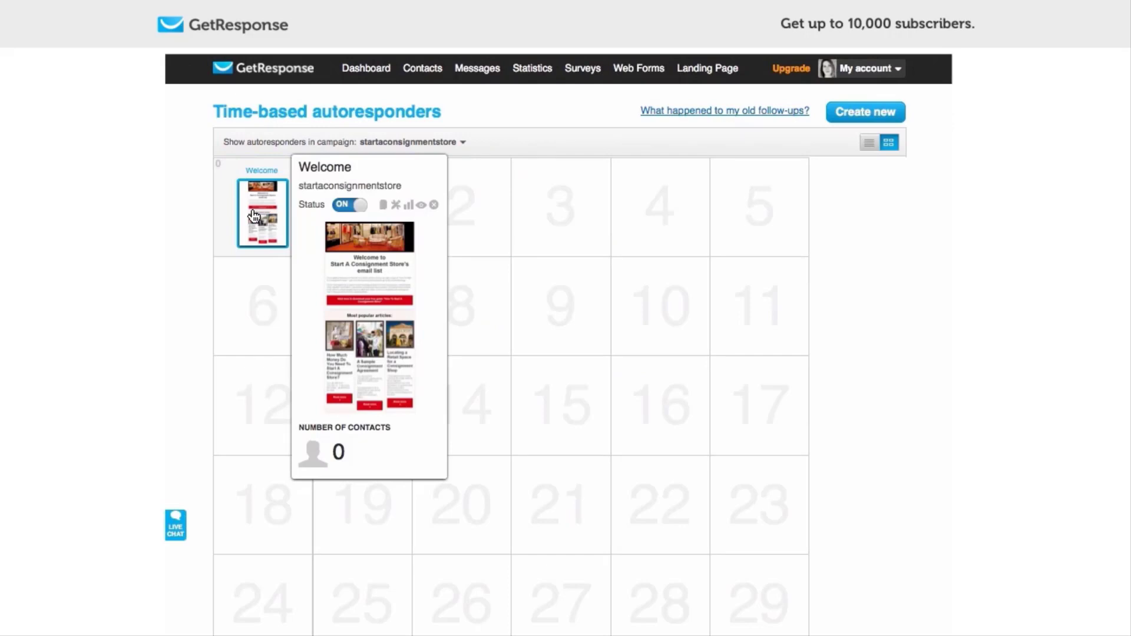
pyautogui.click(253, 215)
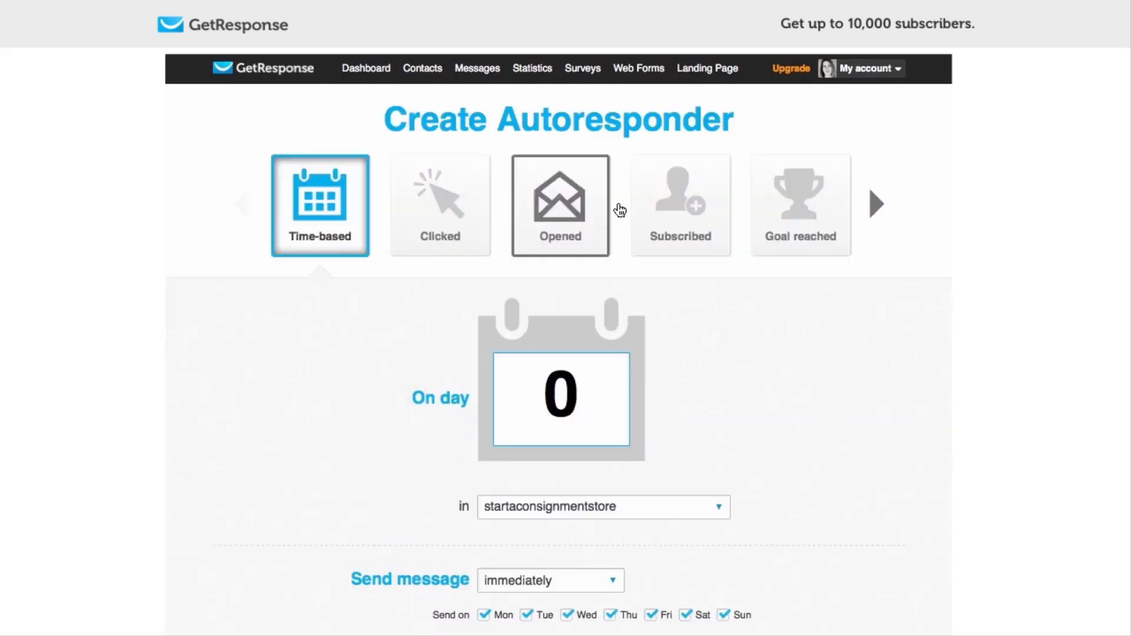
pyautogui.scroll(-3, 560, 342)
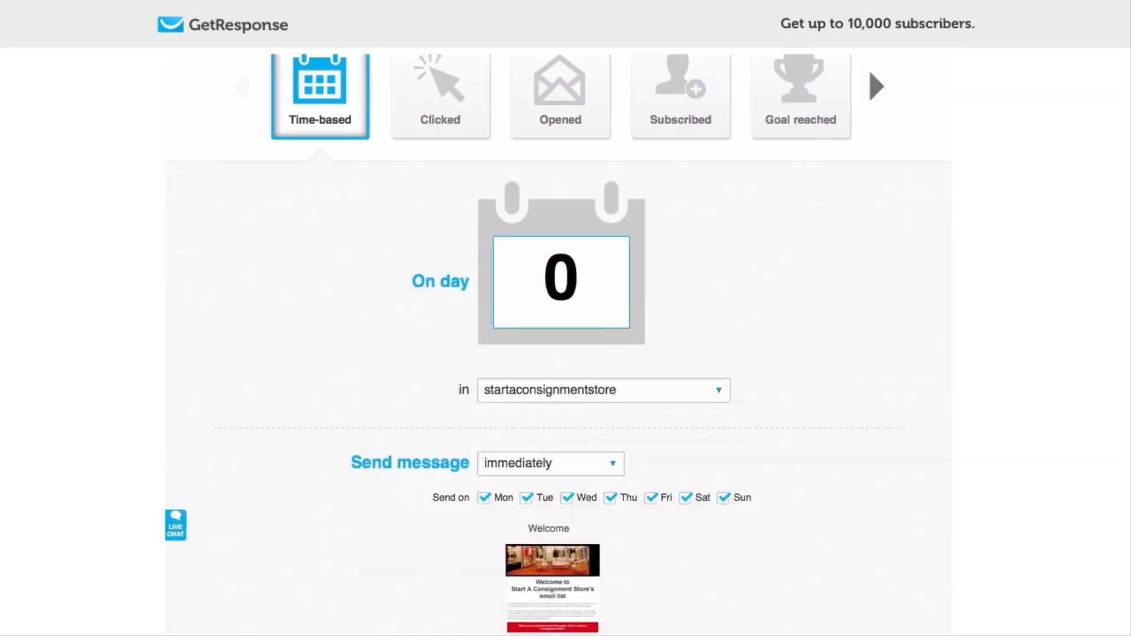
pyautogui.scroll(-3, 661, 518)
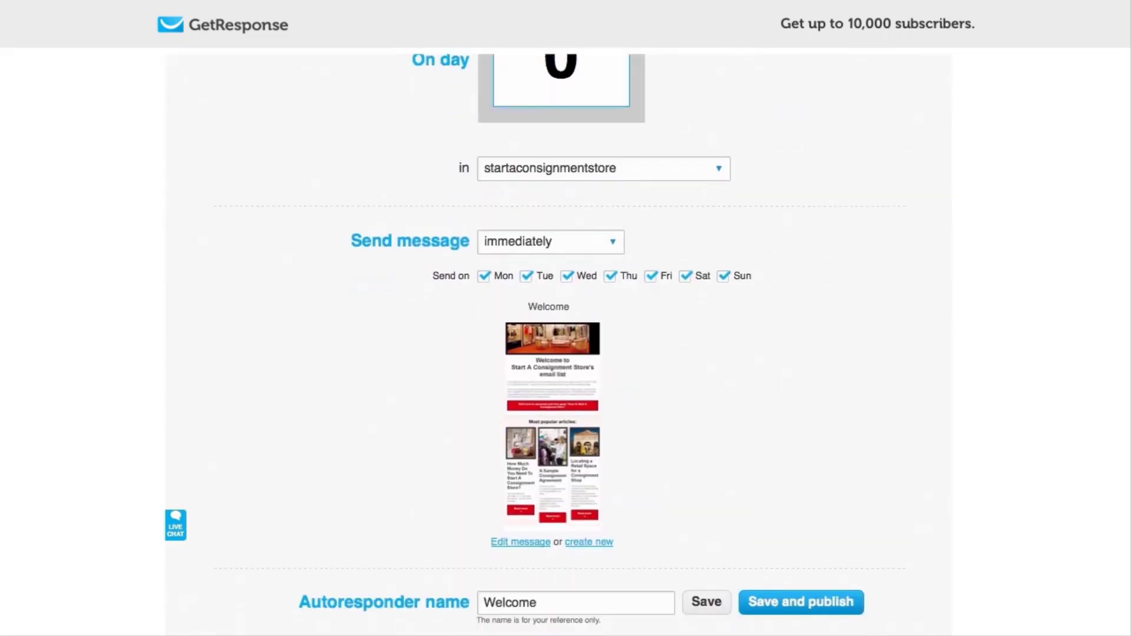
# - Open the Welcome message in the email editor via Edit message and Next step
pyautogui.click(523, 545)
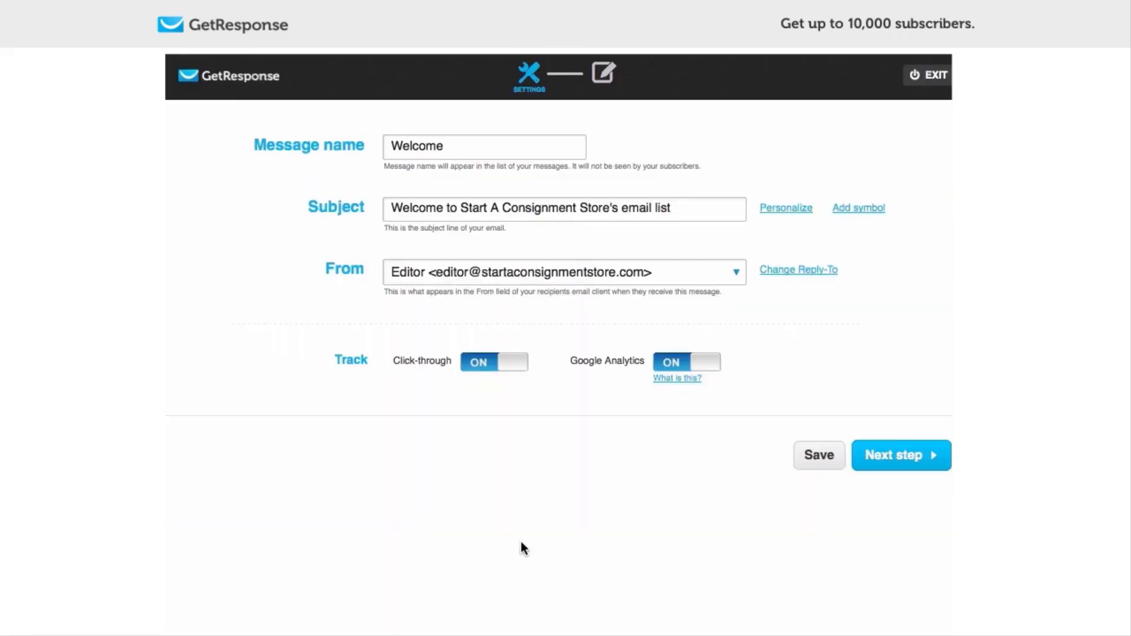
pyautogui.click(919, 457)
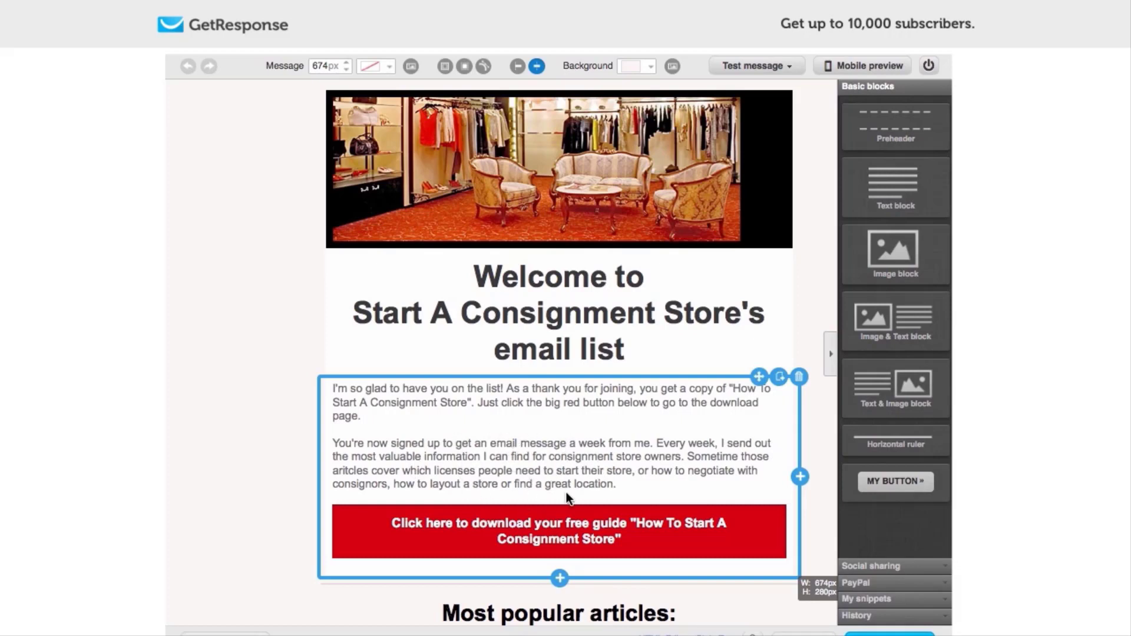
pyautogui.click(673, 469)
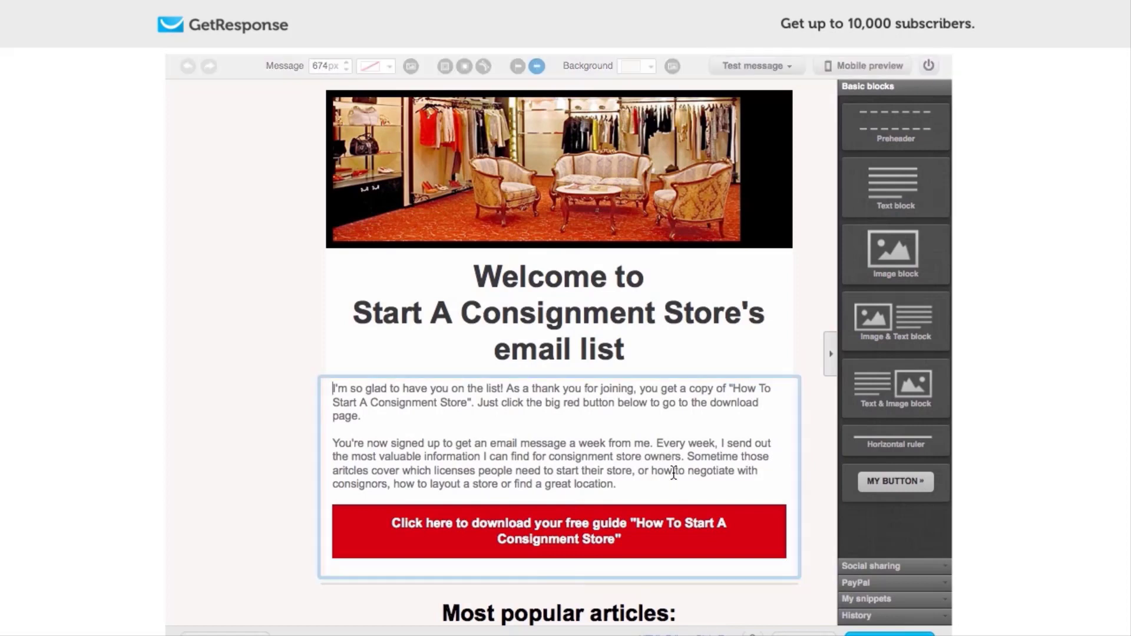
# - Correct the typo 'aritcles' to 'articles' in the welcome paragraph
pyautogui.click(344, 471)
pyautogui.press('BackSpace')
pyautogui.press('Right')
pyautogui.write('i')
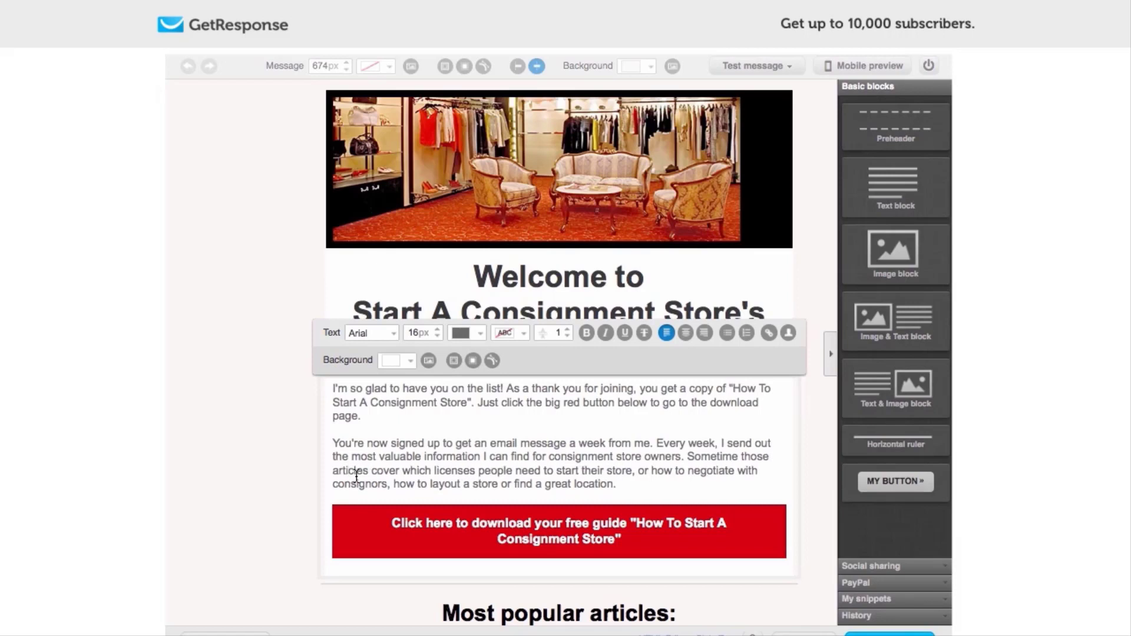
pyautogui.moveTo(435, 472); pyautogui.dragTo(639, 471)
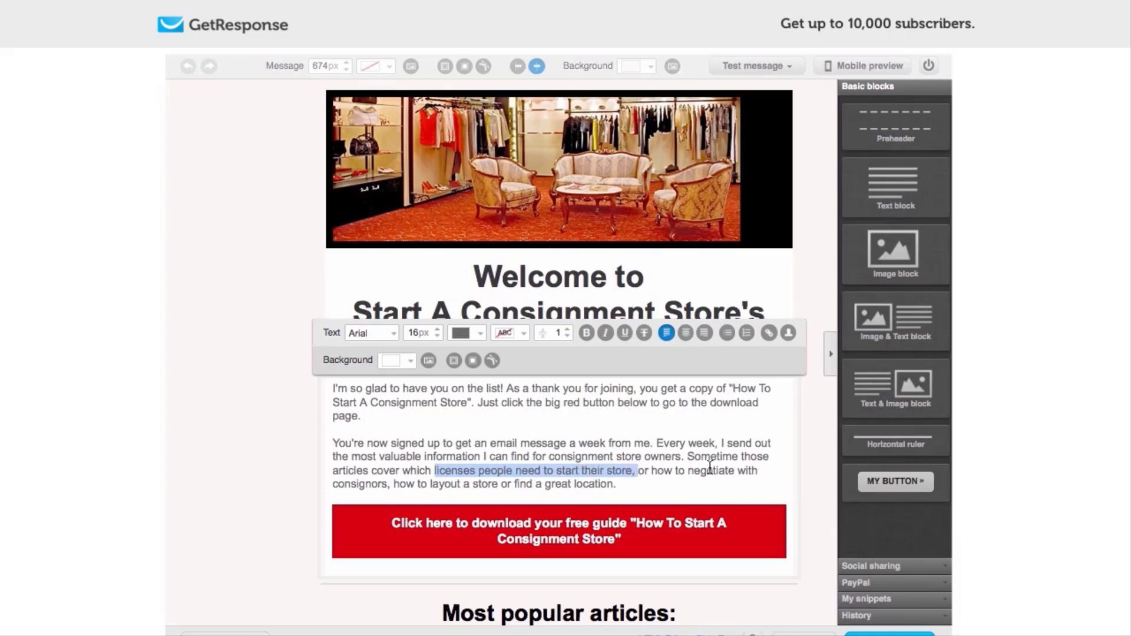
pyautogui.moveTo(528, 508)
pyautogui.click(571, 467)
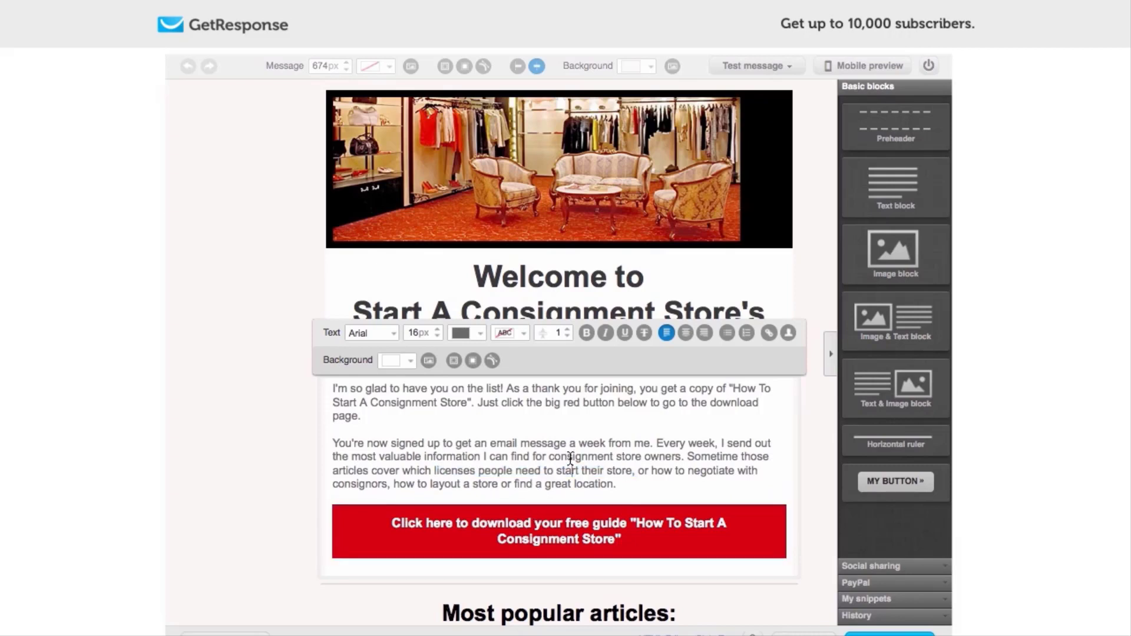
pyautogui.moveTo(554, 537)
# - Confirm the middle Read more button links to startaconsignmentstore.com/sampleagreement.html
pyautogui.scroll(-10, 951, 470)
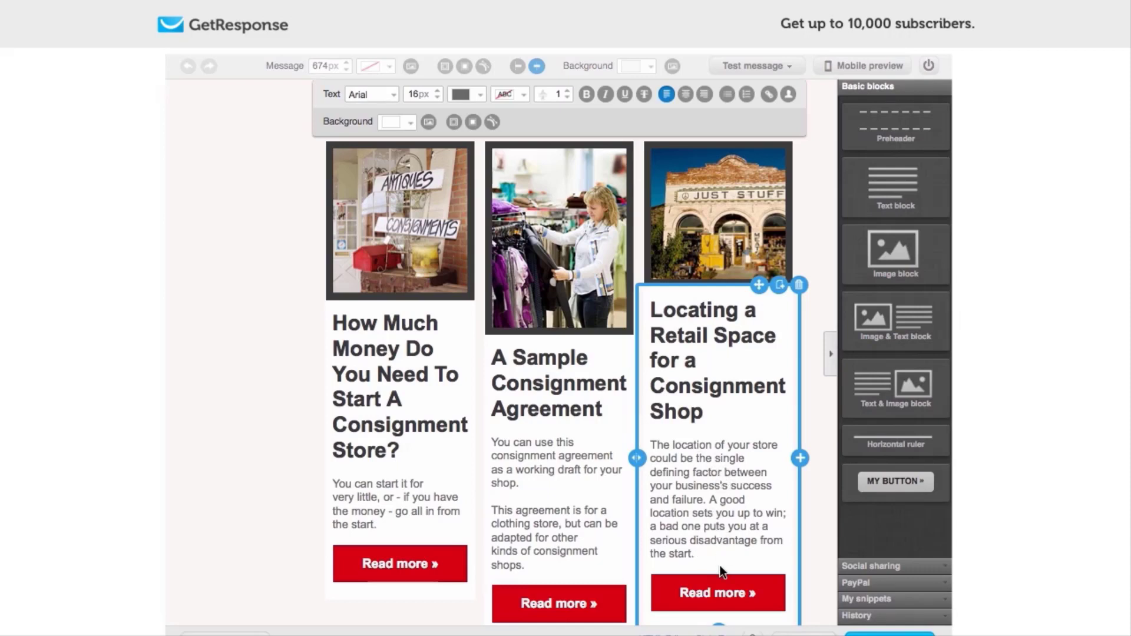
pyautogui.click(546, 610)
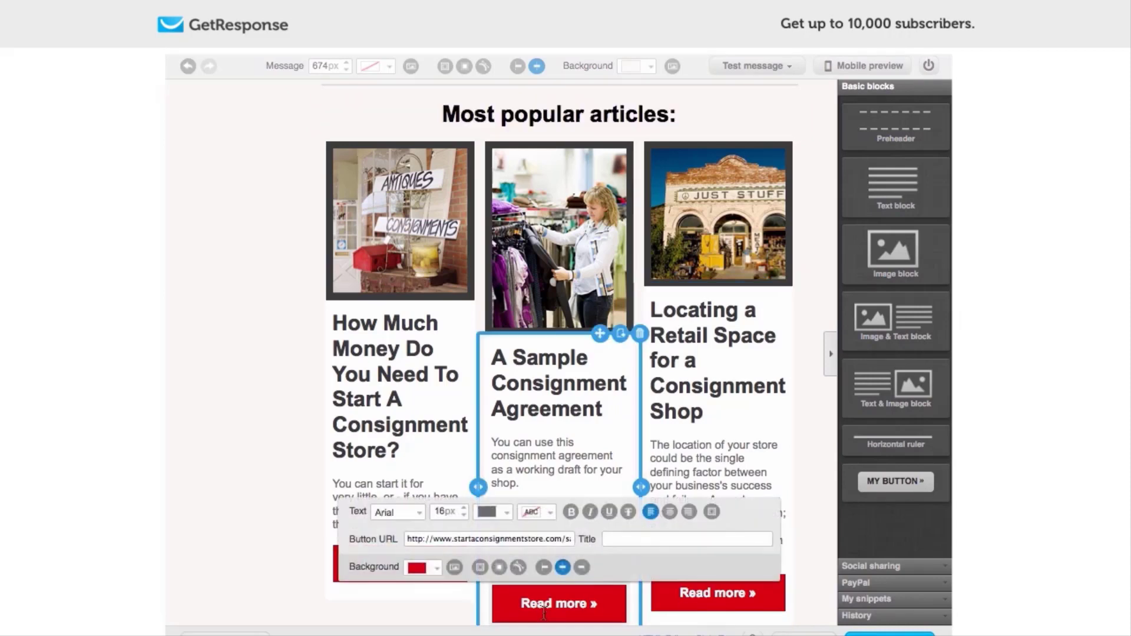
pyautogui.moveTo(449, 544); pyautogui.dragTo(578, 540)
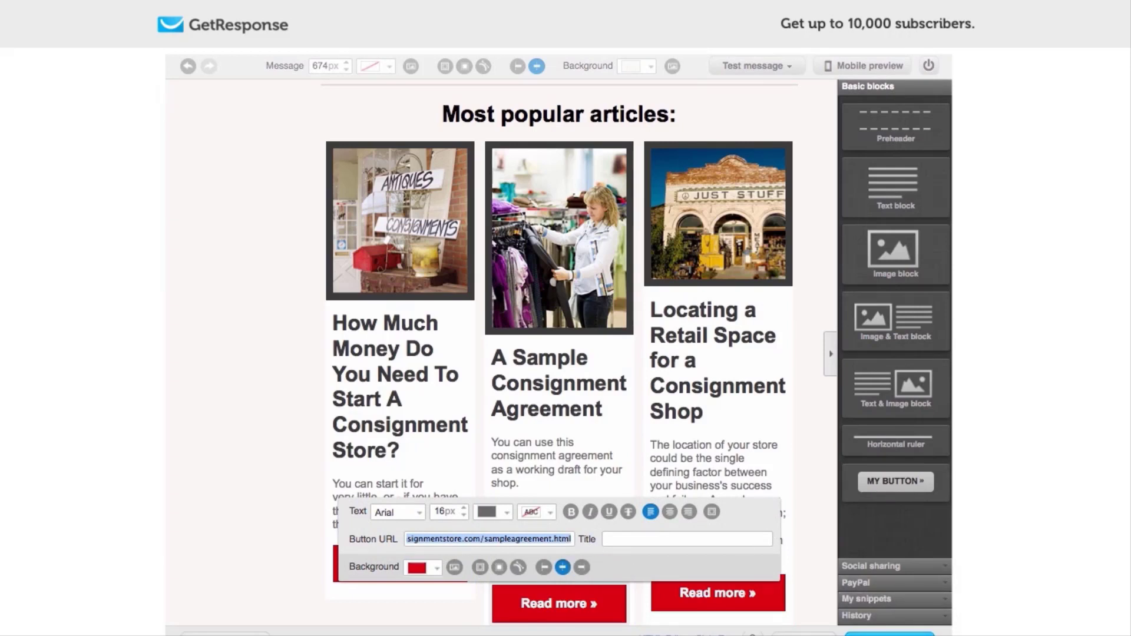
# - Save and publish the Welcome autoresponder and review it on day 0 of the calendar
pyautogui.click(890, 633)
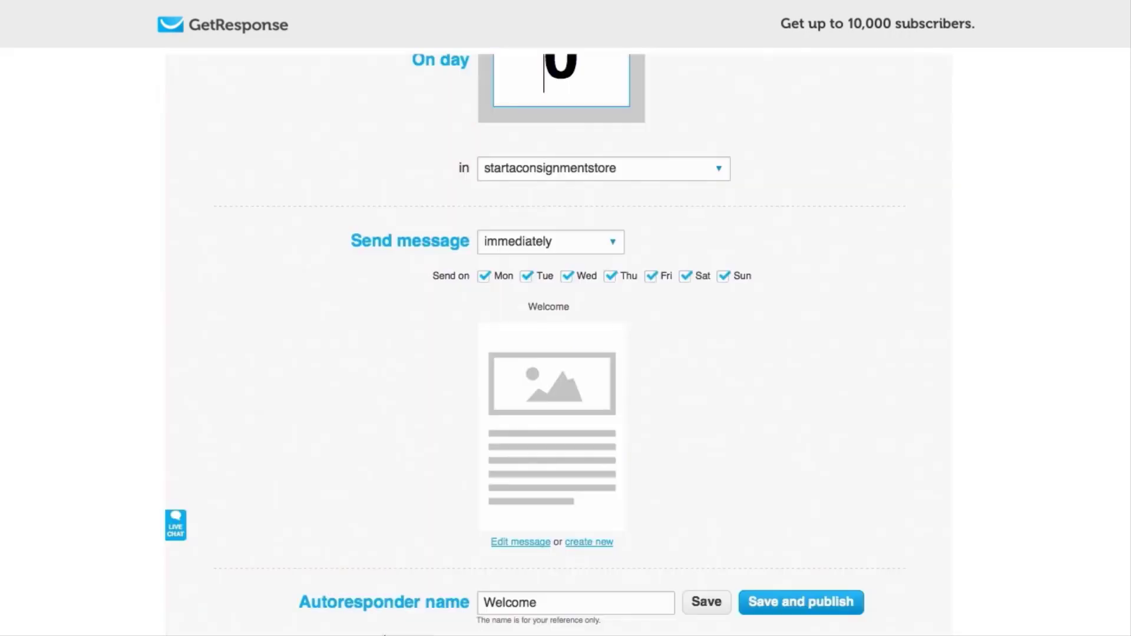
pyautogui.click(790, 617)
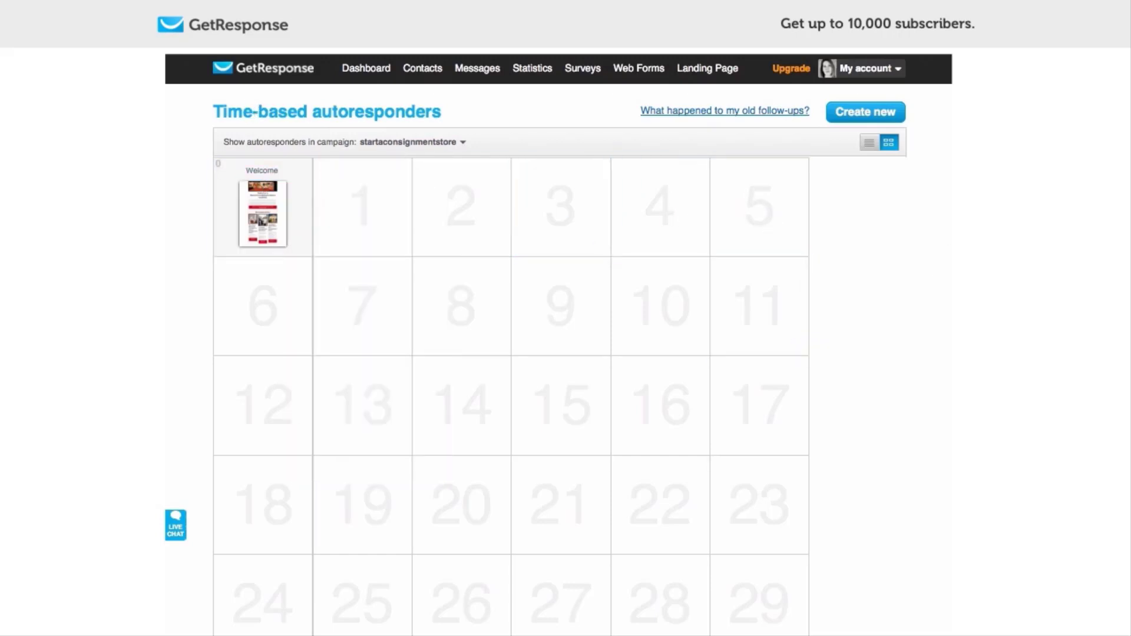
pyautogui.scroll(-2, 951, 193)
pyautogui.scroll(2, 951, 193)
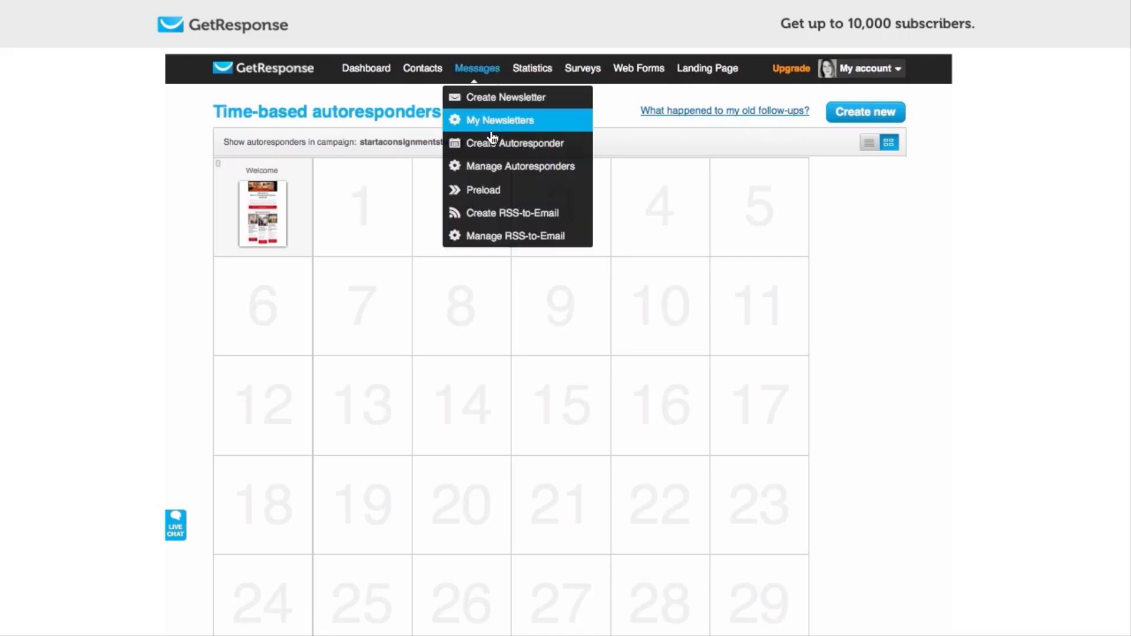
pyautogui.moveTo(260, 207)
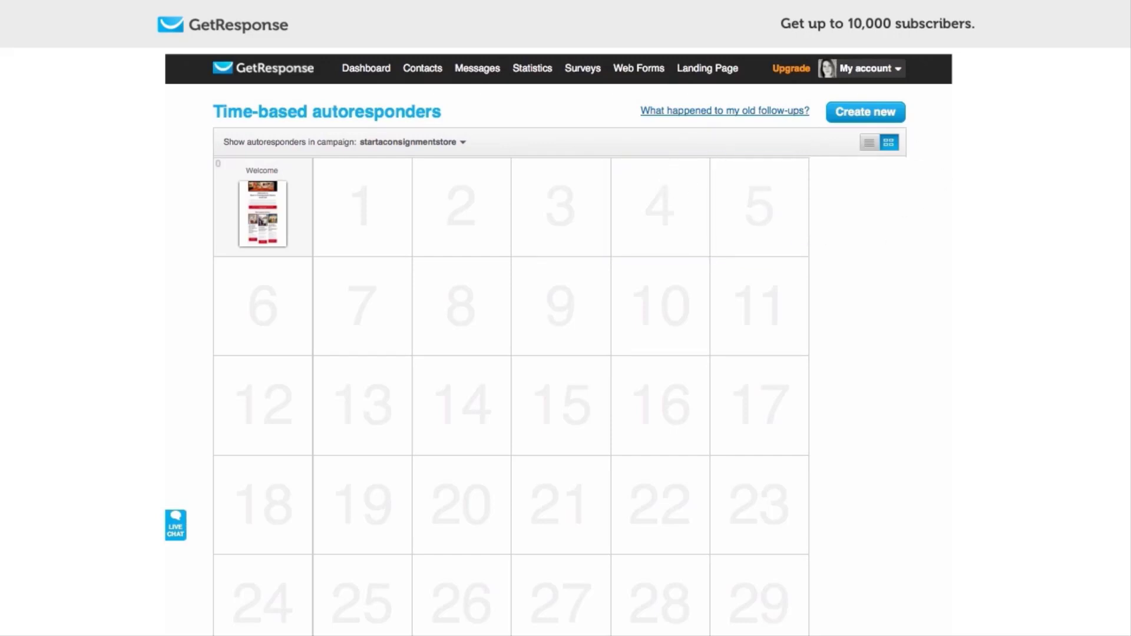
pyautogui.scroll(-8, 559, 345)
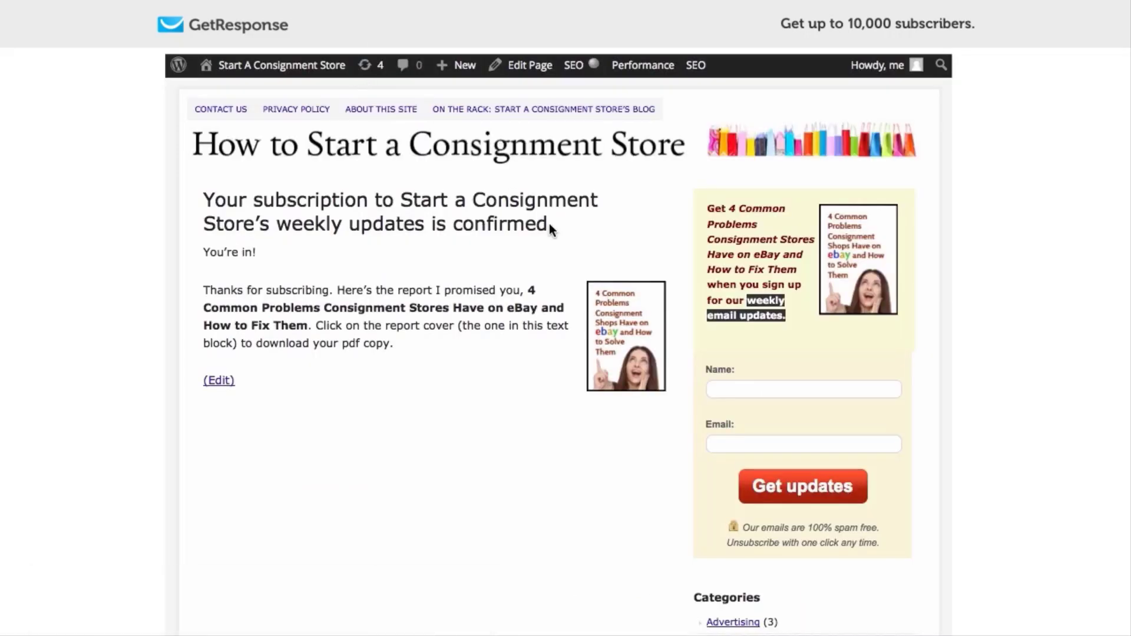
pyautogui.click(734, 297)
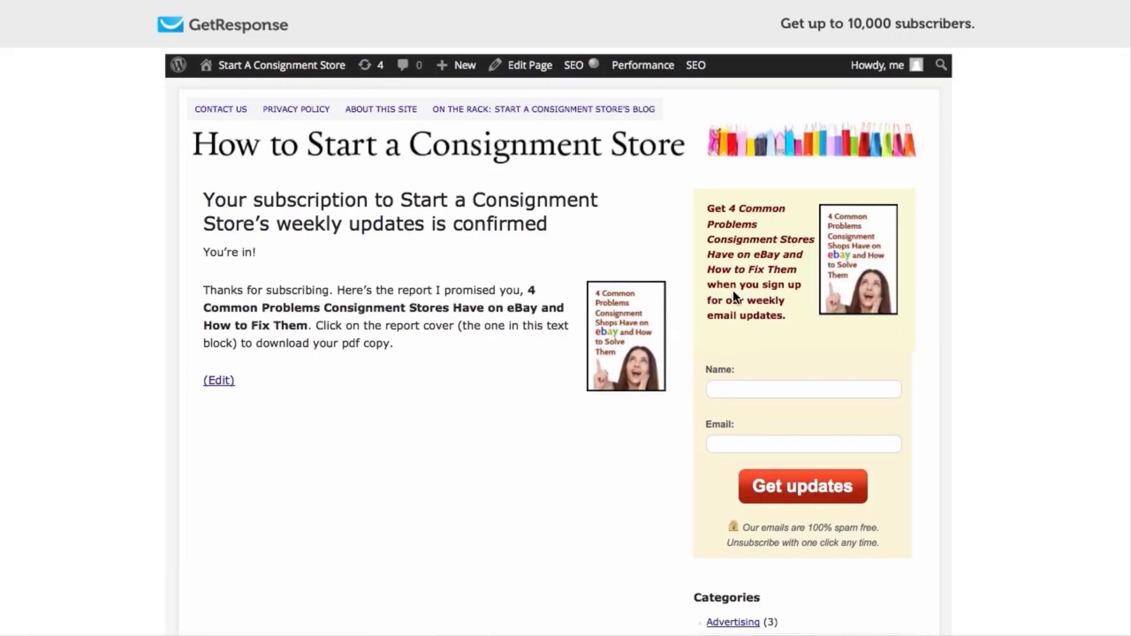
pyautogui.click(729, 393)
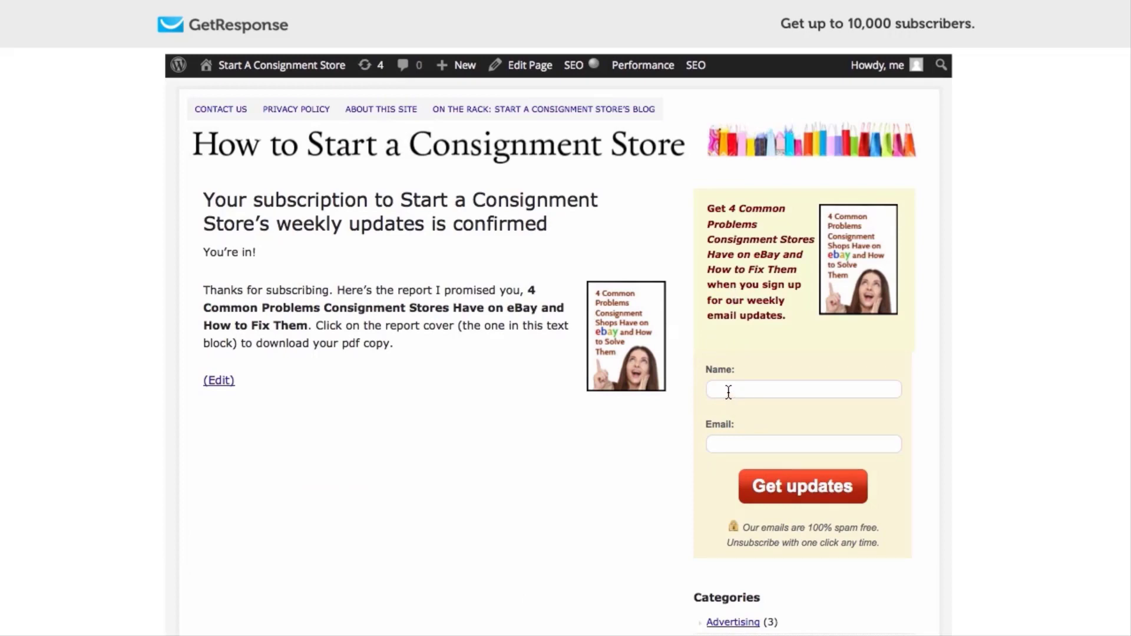
pyautogui.click(737, 449)
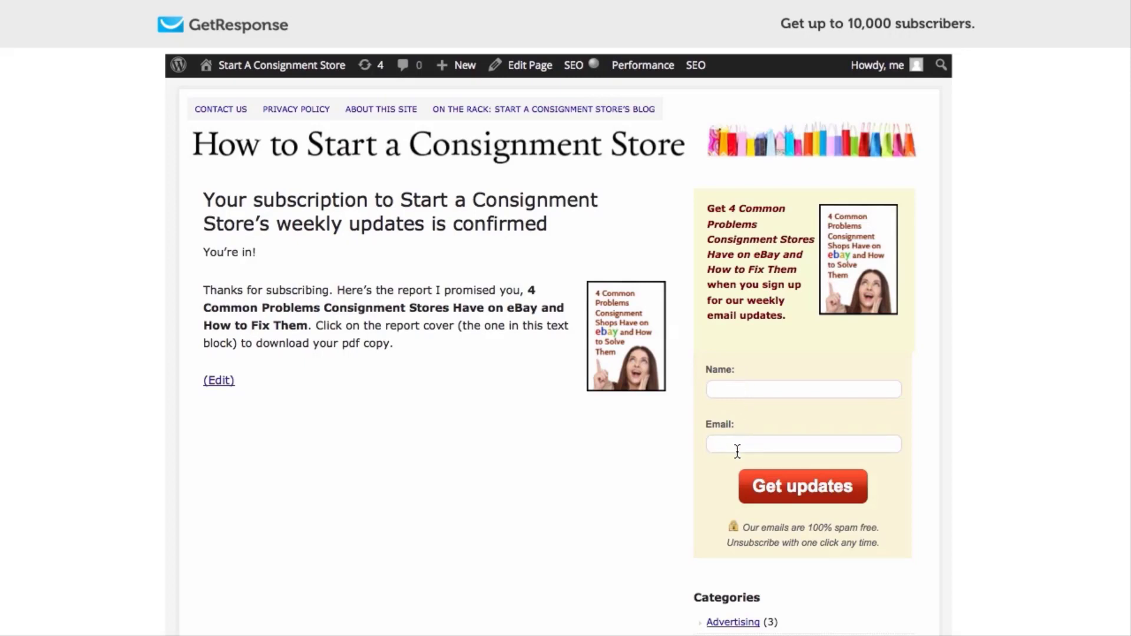